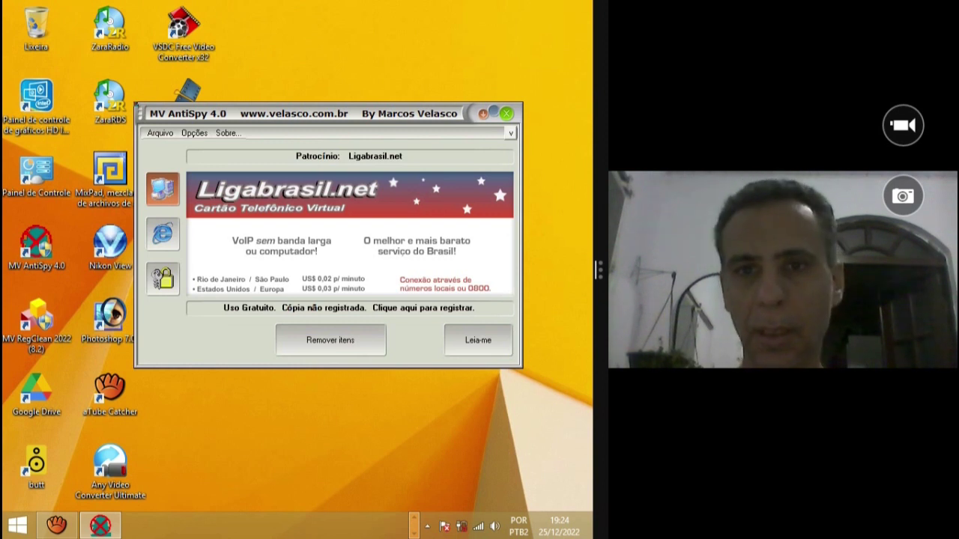
View the scheduling options under Agendamento e ajustes and close that window.
{"action": "left_click_drag", "start_coordinate": [137, 104], "coordinate": [143, 115]}
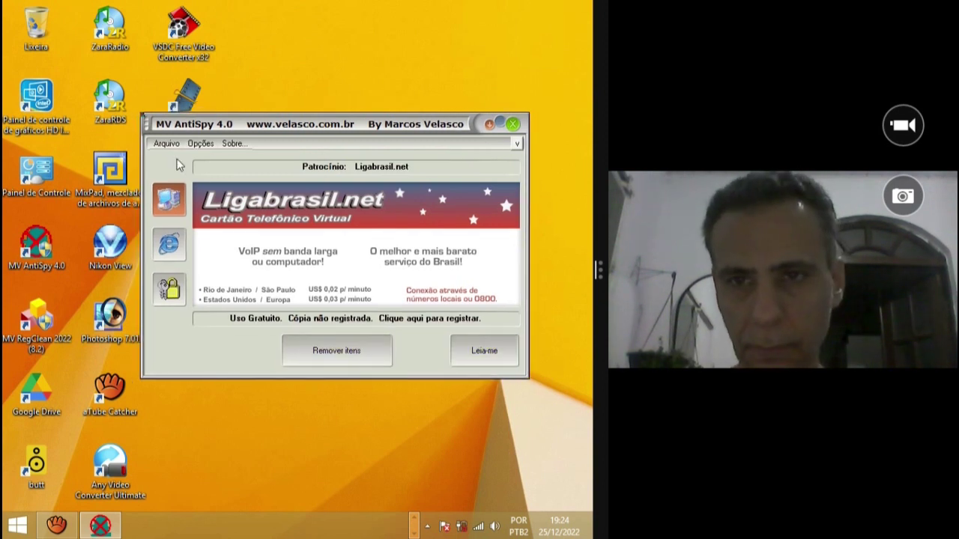
{"action": "left_click", "coordinate": [166, 143]}
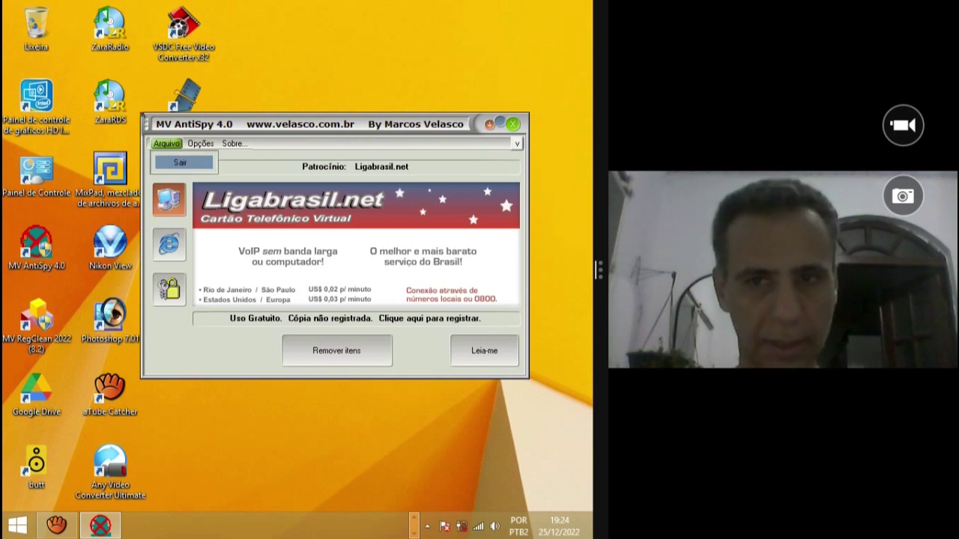
{"action": "key", "text": "Right"}
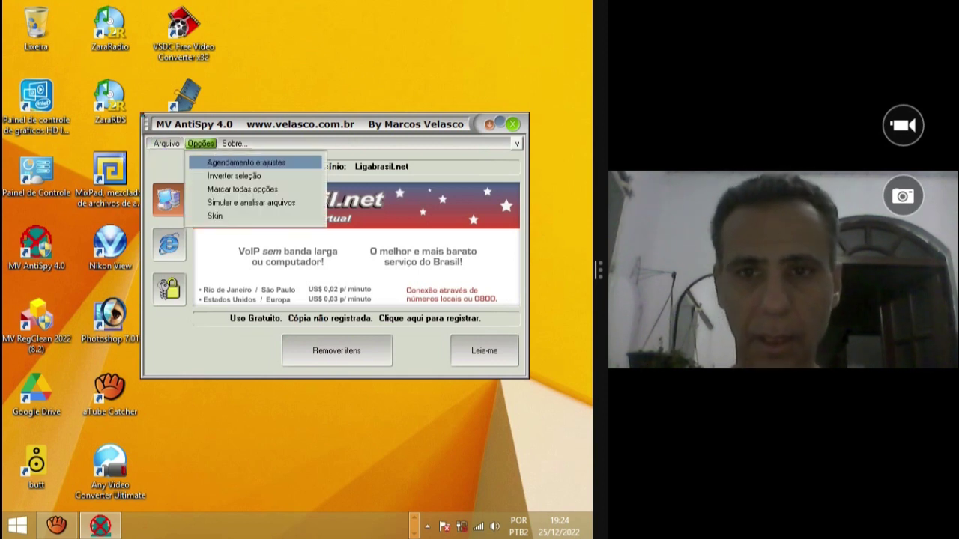
{"action": "key", "text": "Return"}
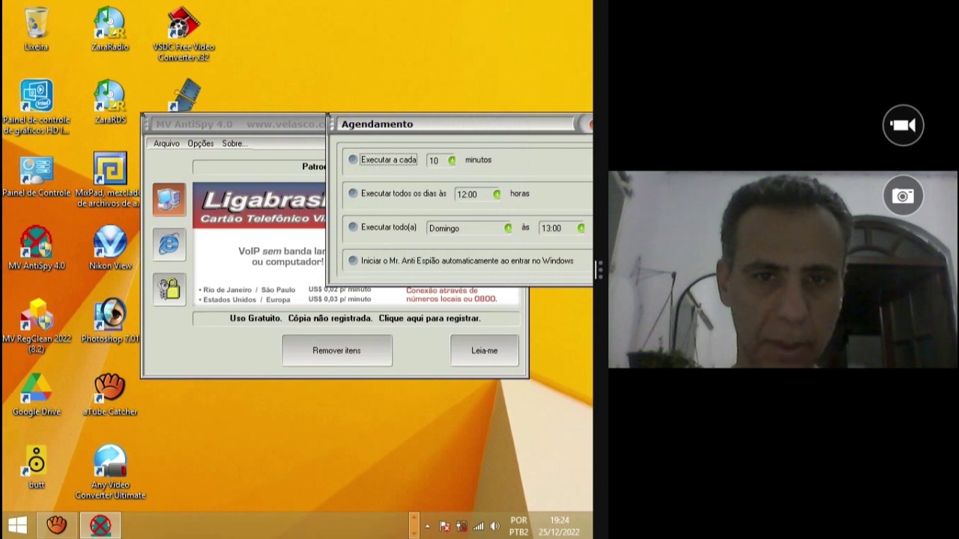
{"action": "left_click_drag", "start_coordinate": [450, 124], "coordinate": [386, 143]}
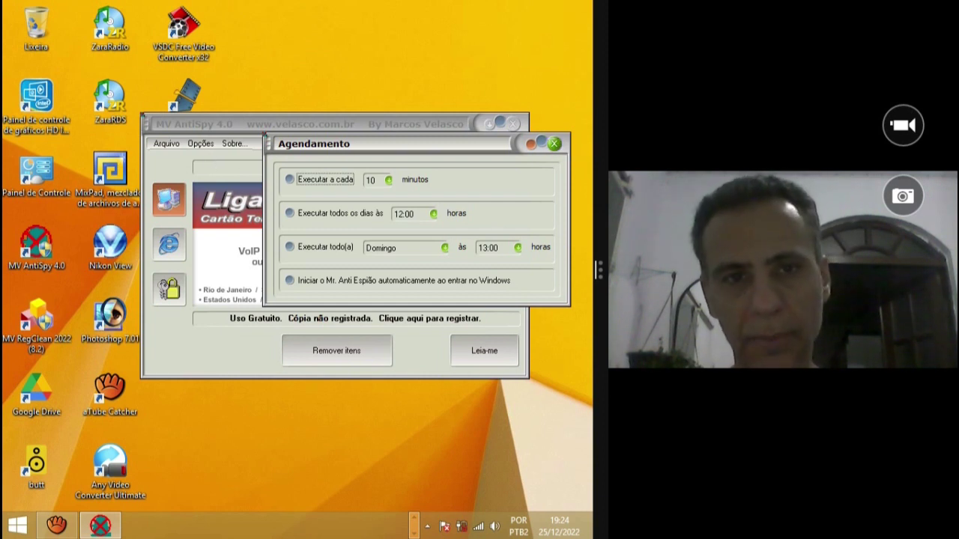
{"action": "left_click", "coordinate": [554, 143]}
Invert the item selection with Inverter seleção and mark every option with Marcar todas opções.
{"action": "left_click", "coordinate": [201, 143]}
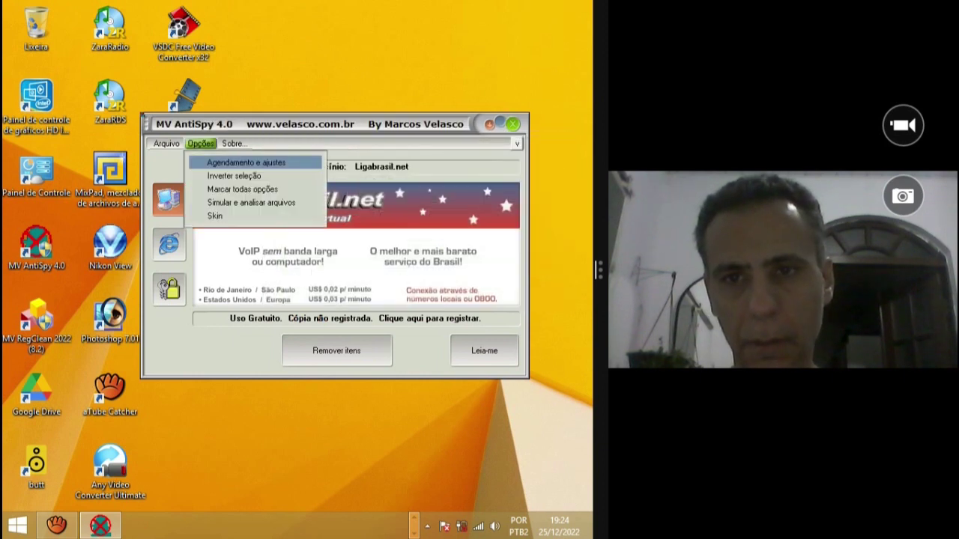
{"action": "left_click", "coordinate": [234, 175]}
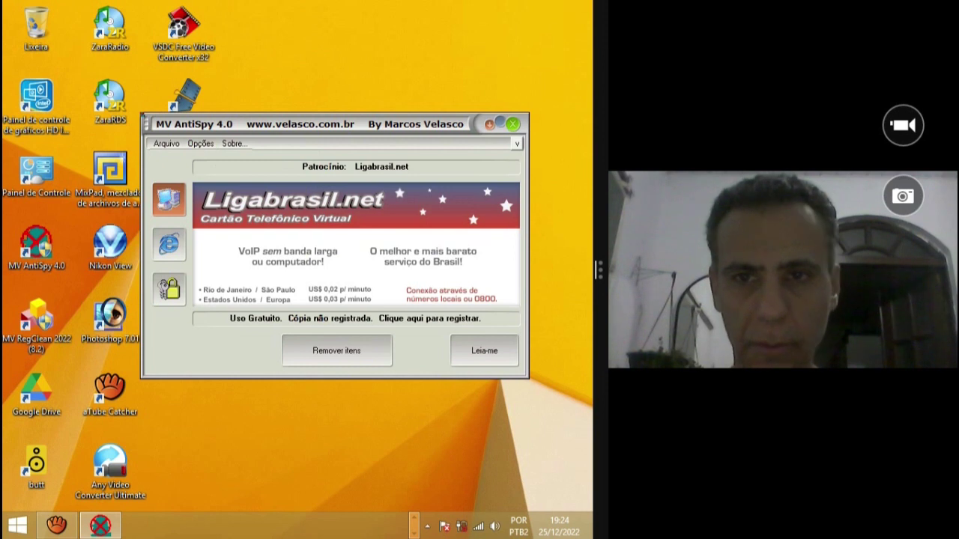
{"action": "left_click", "coordinate": [200, 143]}
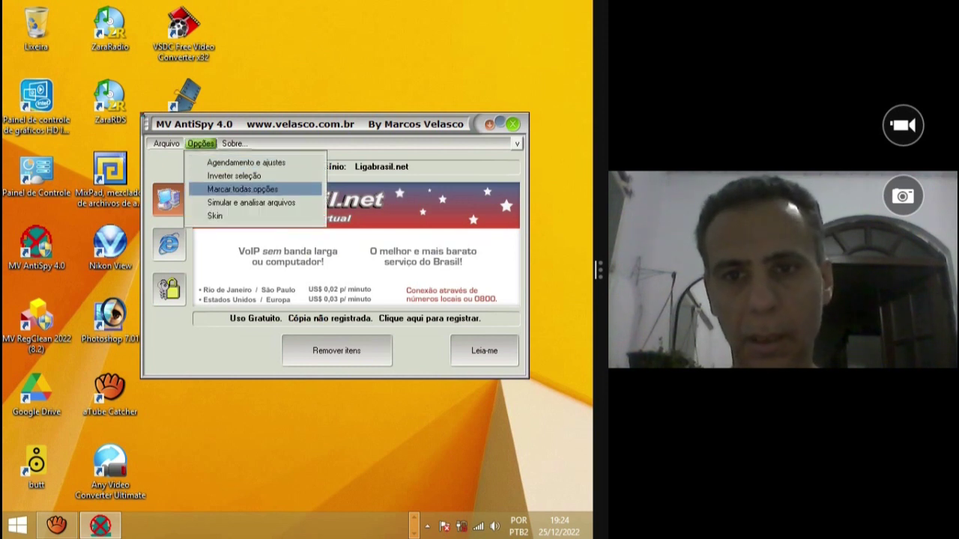
{"action": "key", "text": "Return"}
{"action": "key", "text": "alt"}
{"action": "key", "text": "Right"}
{"action": "key", "text": "Down"}
{"action": "key", "text": "Up"}
{"action": "key", "text": "Up"}
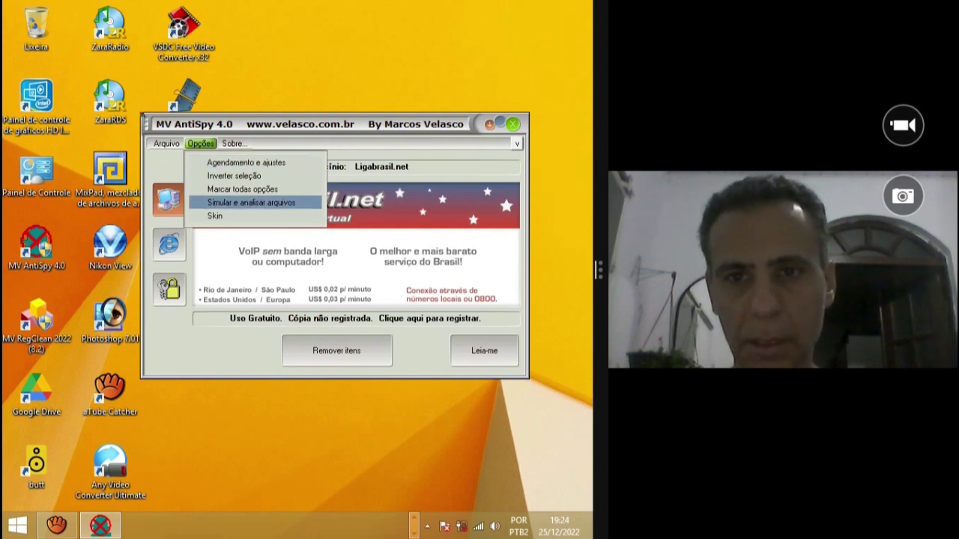
{"action": "key", "text": "Return"}
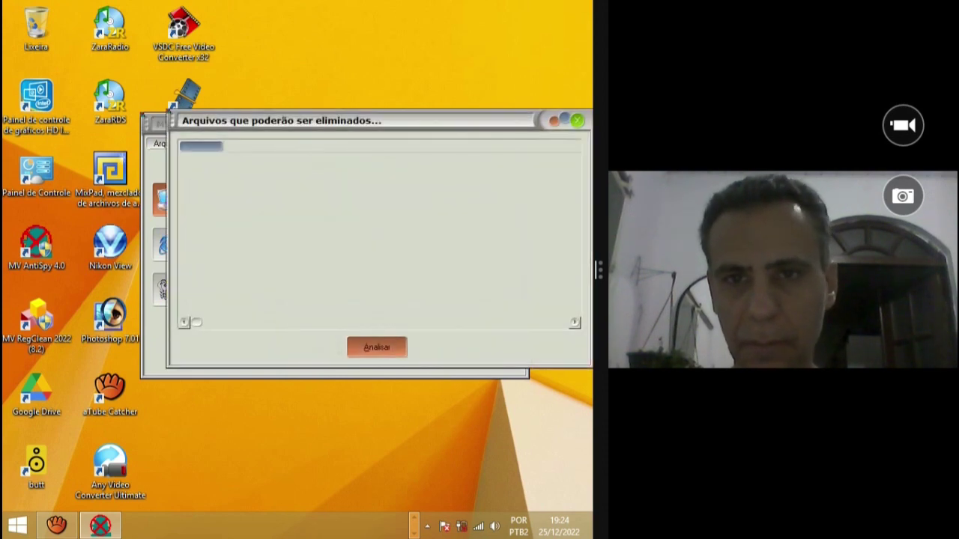
{"action": "key", "text": "alt+F4"}
Run the Simular e analisar arquivos analysis to list the files that could be eliminated.
{"action": "key", "text": "alt"}
{"action": "key", "text": "Right"}
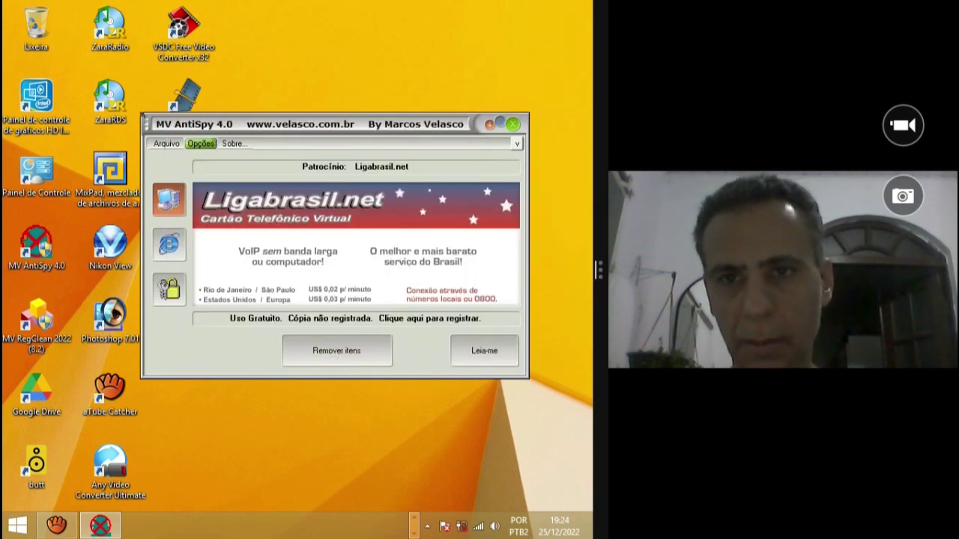
{"action": "key", "text": "Down"}
{"action": "key", "text": "Up"}
{"action": "key", "text": "Up"}
{"action": "key", "text": "Return"}
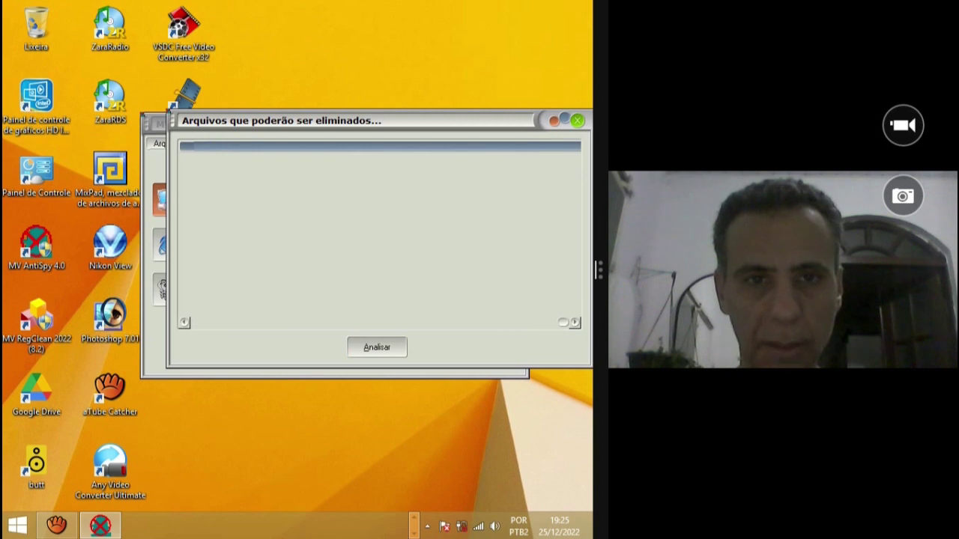
{"action": "key", "text": "Return"}
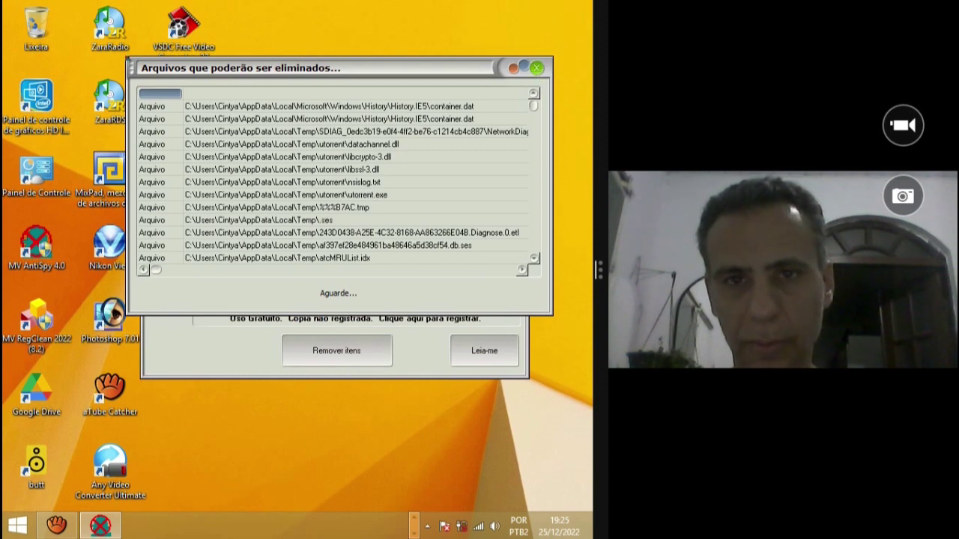
Set the program's skin to Sem Skin in the skin chooser, moving the chooser aside to view the main window.
{"action": "key", "text": "alt+o"}
{"action": "key", "text": "Down"}
{"action": "key", "text": "Down"}
{"action": "key", "text": "Down"}
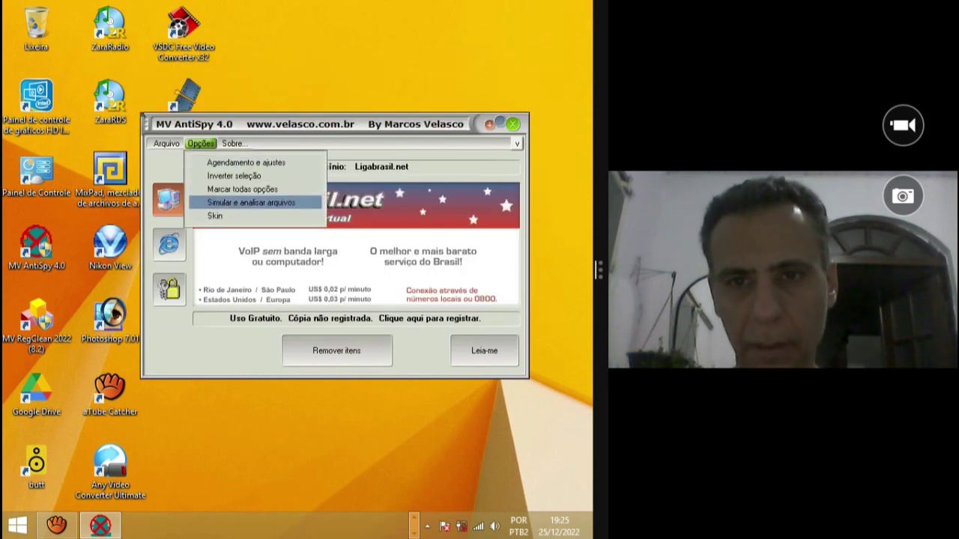
{"action": "key", "text": "Down"}
{"action": "key", "text": "Return"}
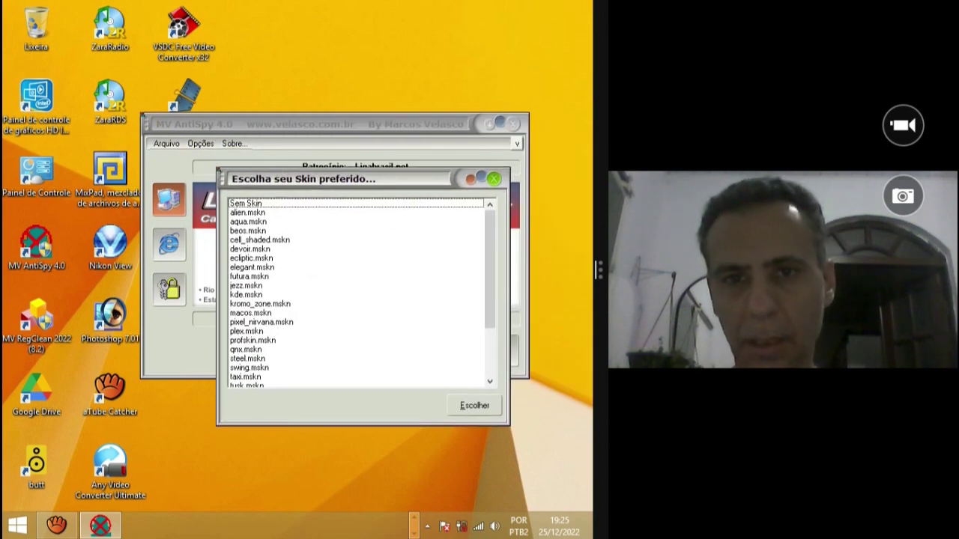
{"action": "left_click", "coordinate": [246, 203]}
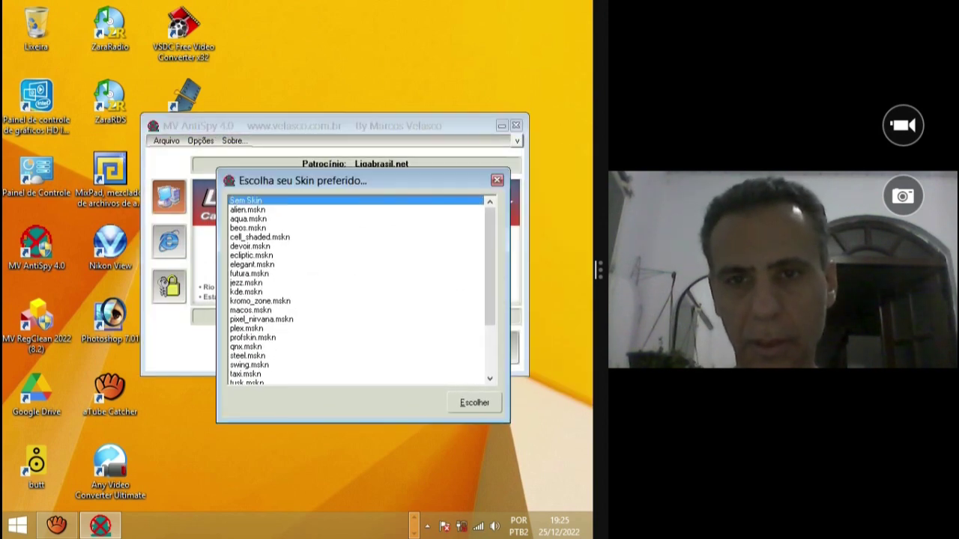
{"action": "left_click_drag", "start_coordinate": [337, 179], "coordinate": [317, 447]}
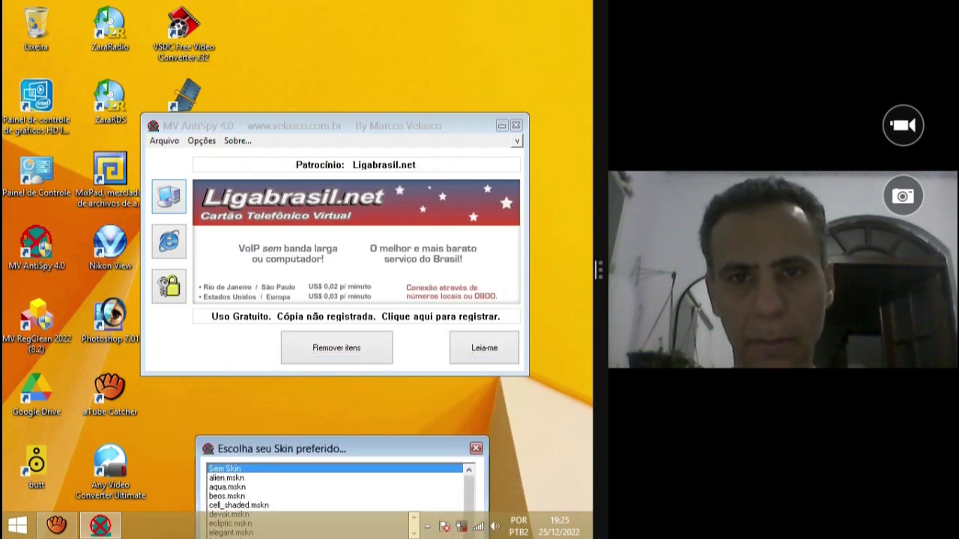
{"action": "left_click_drag", "start_coordinate": [441, 448], "coordinate": [418, 217]}
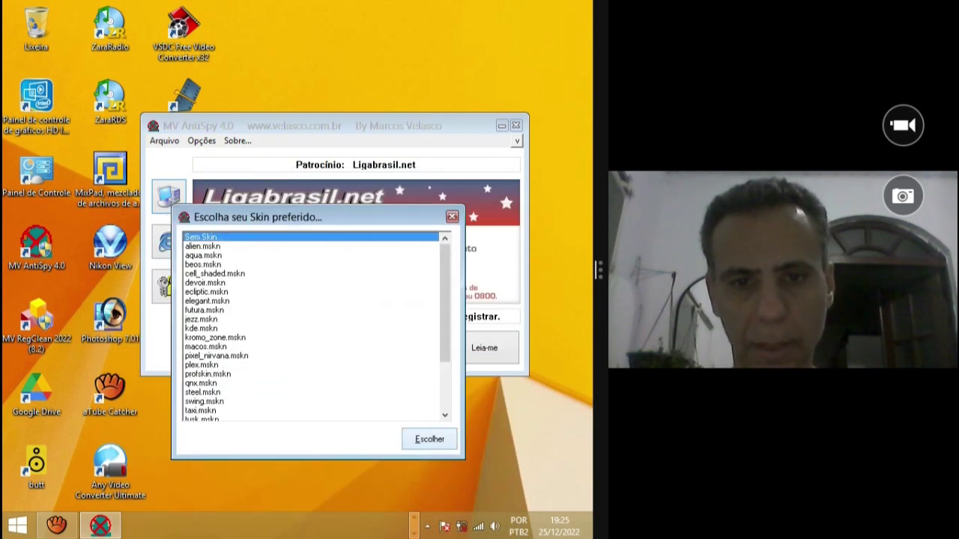
{"action": "left_click", "coordinate": [429, 438]}
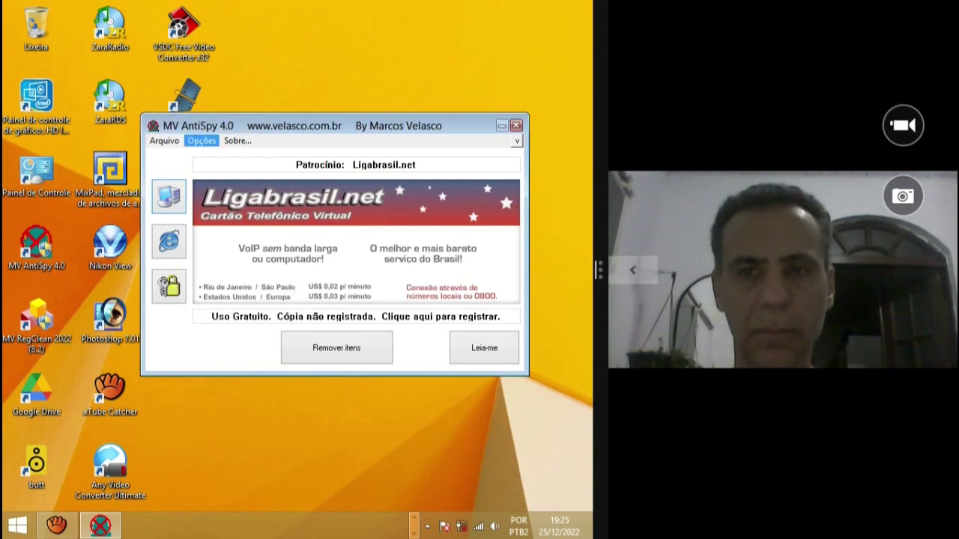
Reopen the skin chooser and preview the skins from alien.mskn and aqua.mskn through ecliptic.mskn.
{"action": "left_click_drag", "start_coordinate": [335, 125], "coordinate": [340, 130]}
{"action": "left_click", "coordinate": [198, 139]}
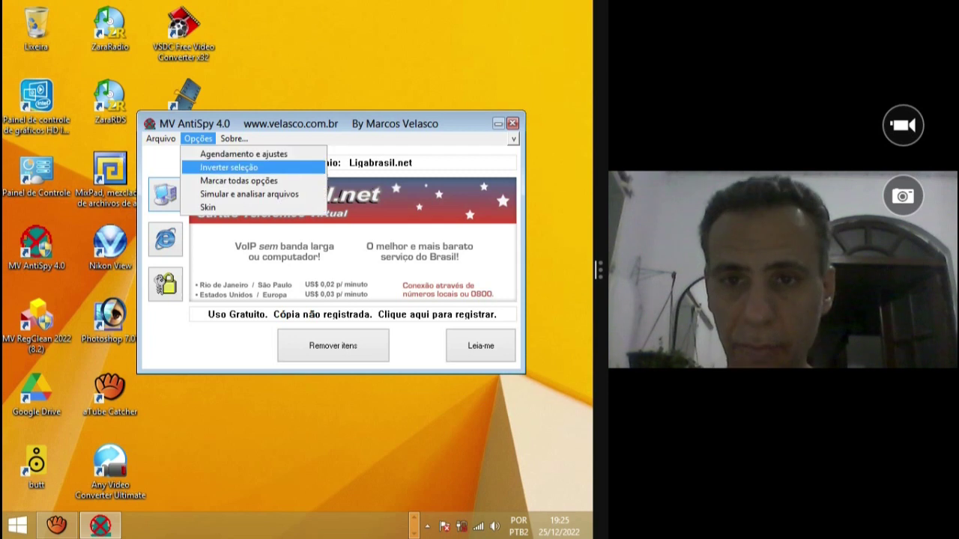
{"action": "left_click", "coordinate": [199, 207]}
{"action": "left_click", "coordinate": [203, 246]}
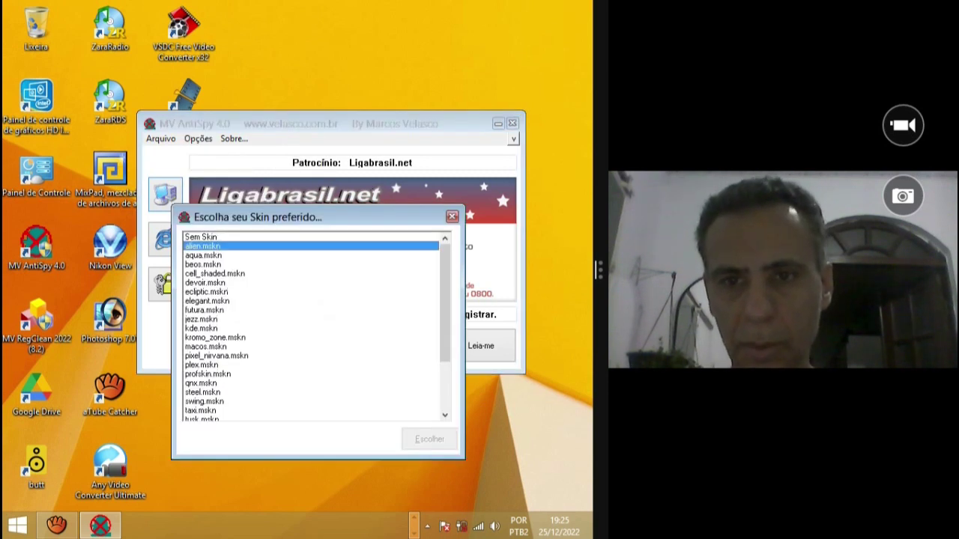
{"action": "left_click", "coordinate": [203, 255]}
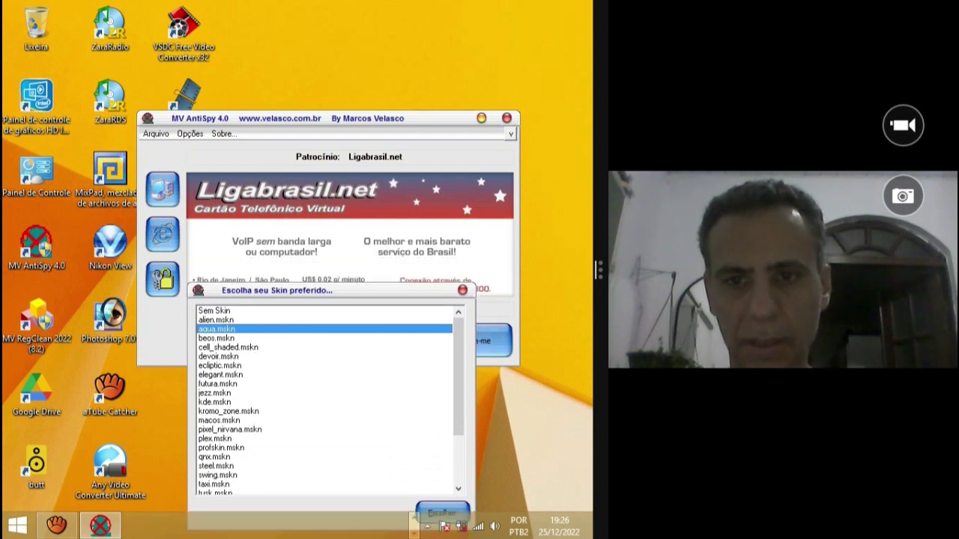
{"action": "key", "text": "Down"}
{"action": "key", "text": "Down"}
{"action": "key", "text": "Down"}
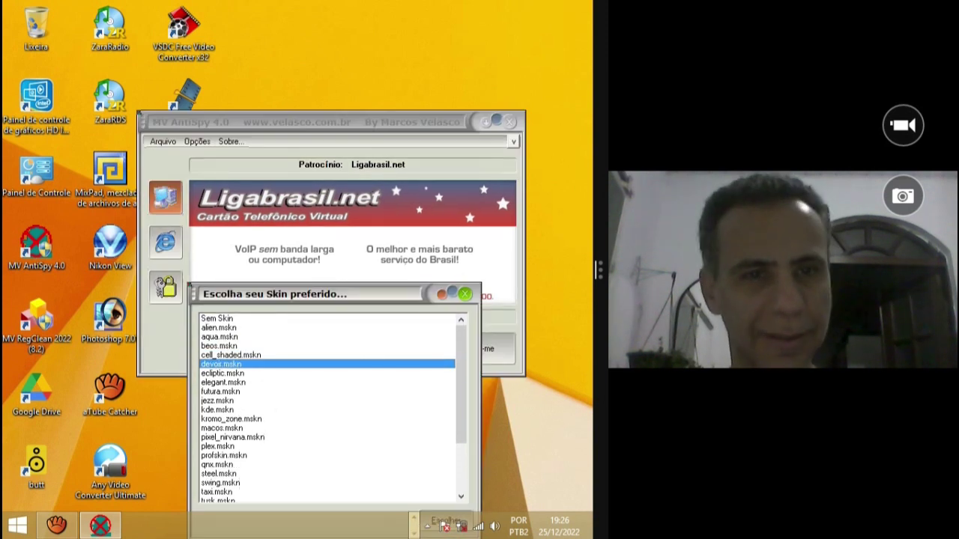
{"action": "key", "text": "Down"}
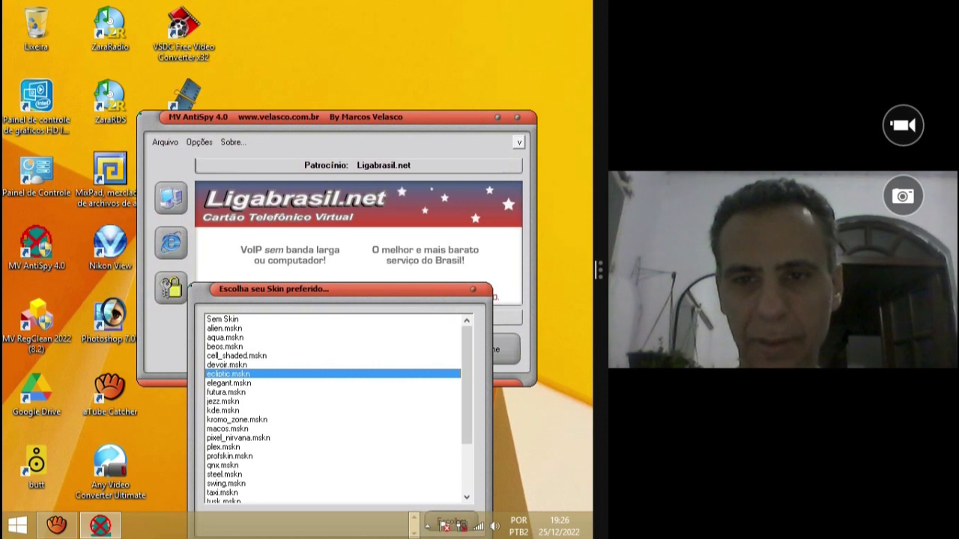
Uncover the main window and preview the skins from elegant.mskn through qnx.mskn.
{"action": "left_click_drag", "start_coordinate": [300, 289], "coordinate": [417, 386]}
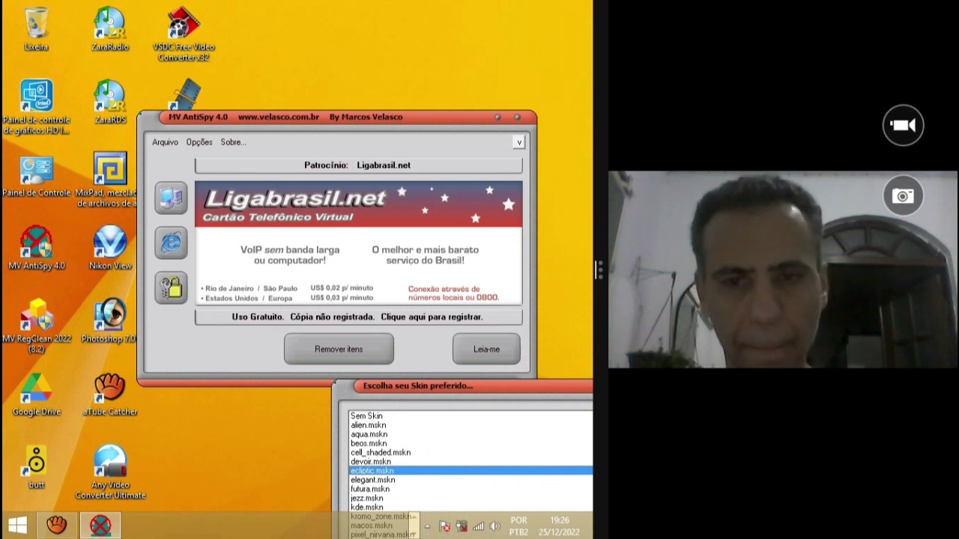
{"action": "left_click", "coordinate": [372, 479]}
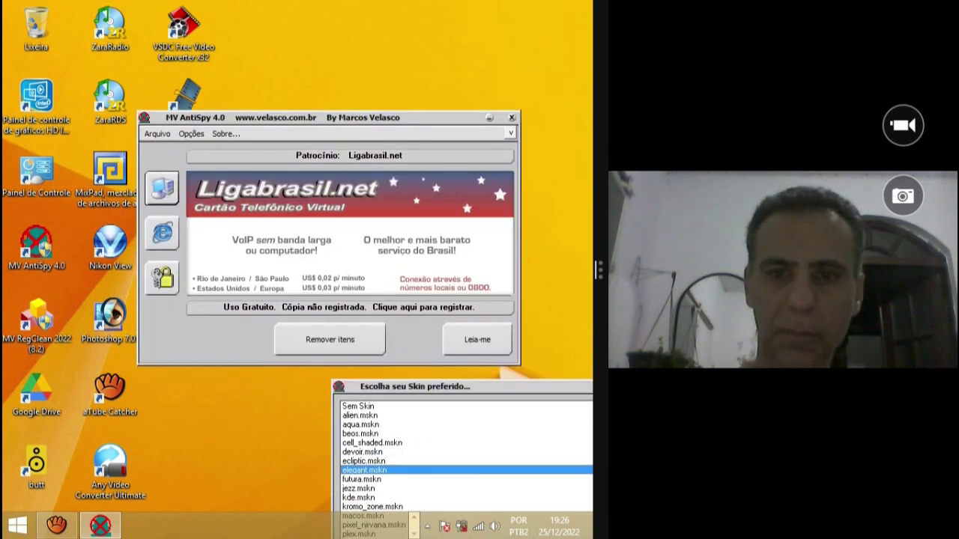
{"action": "left_click", "coordinate": [361, 478]}
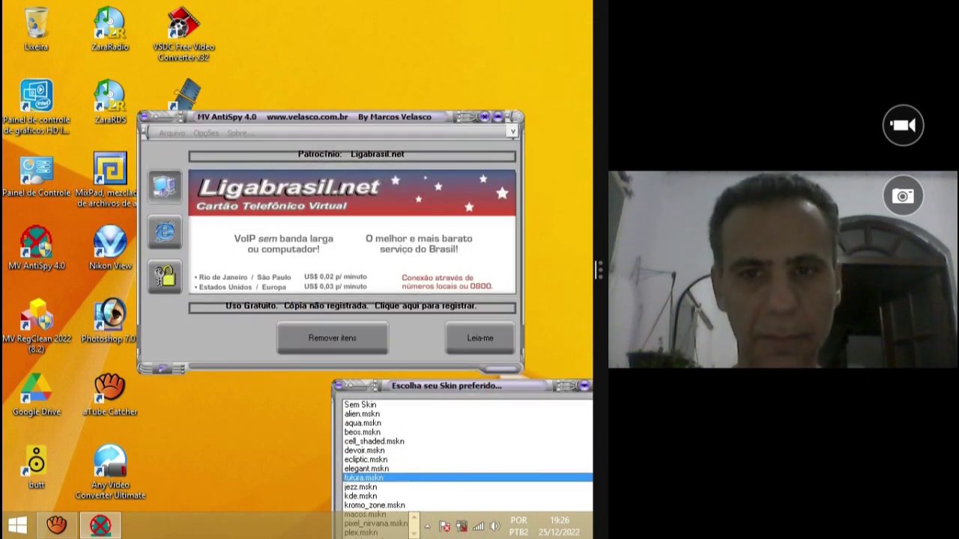
{"action": "left_click", "coordinate": [360, 487]}
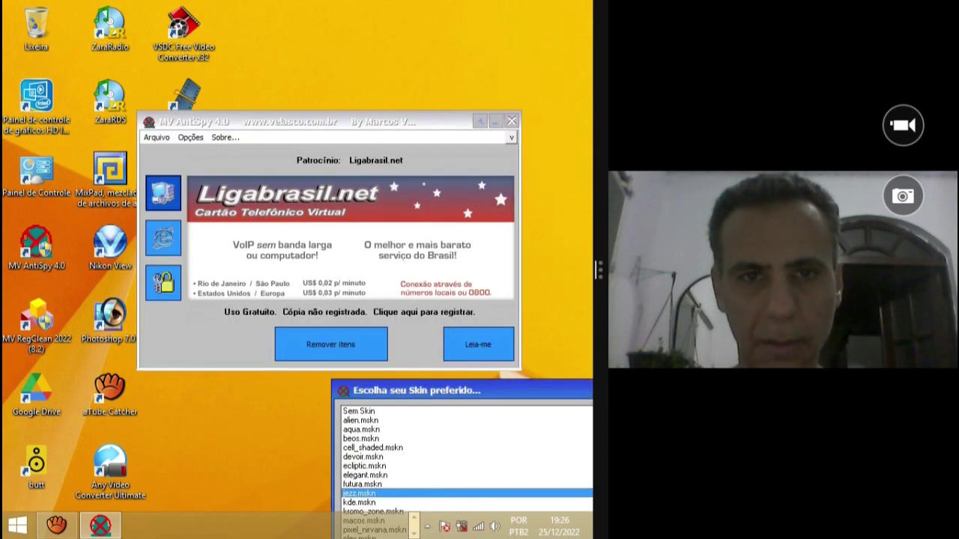
{"action": "key", "text": "Down"}
{"action": "key", "text": "Down"}
{"action": "key", "text": "Down"}
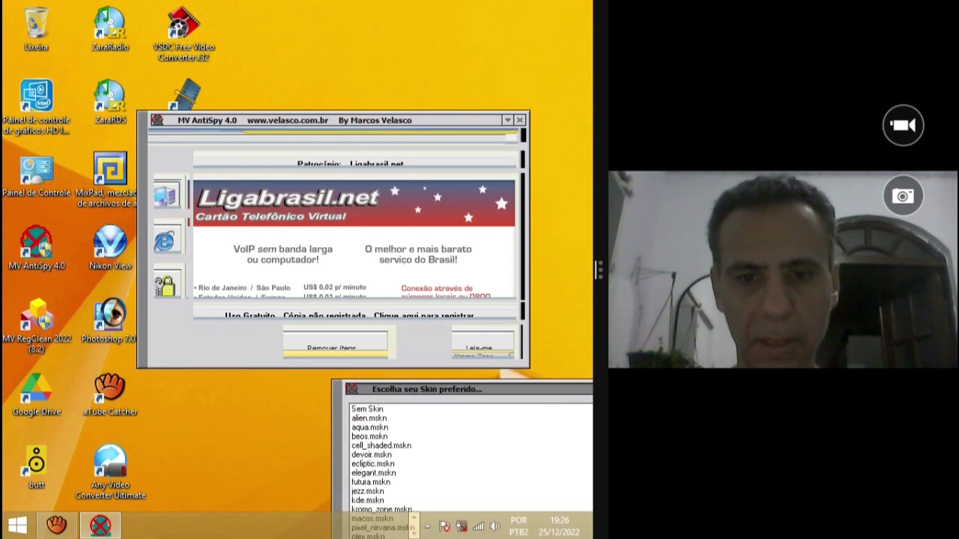
{"action": "key", "text": "Down"}
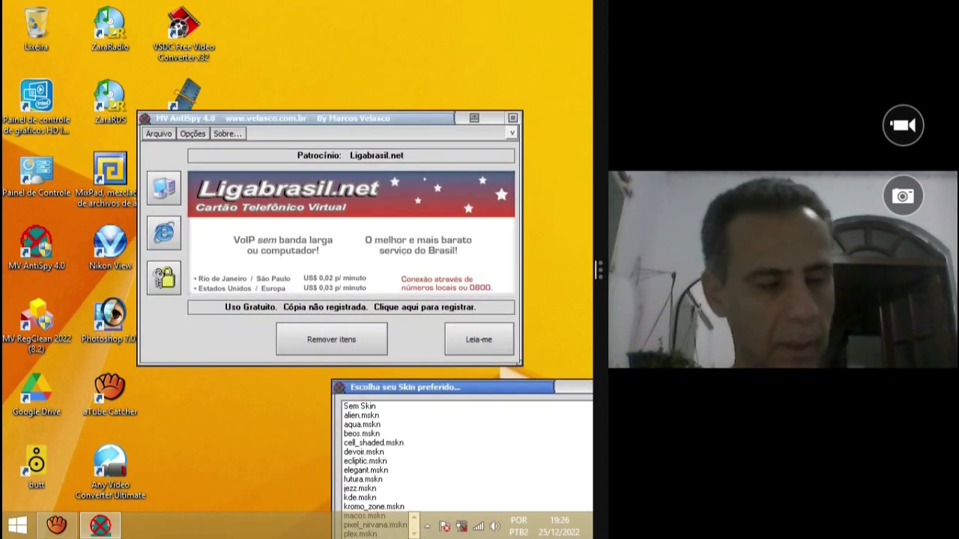
Preview the last skin in the list and apply devoir.mskn as the program's skin.
{"action": "left_click_drag", "start_coordinate": [533, 386], "coordinate": [438, 201]}
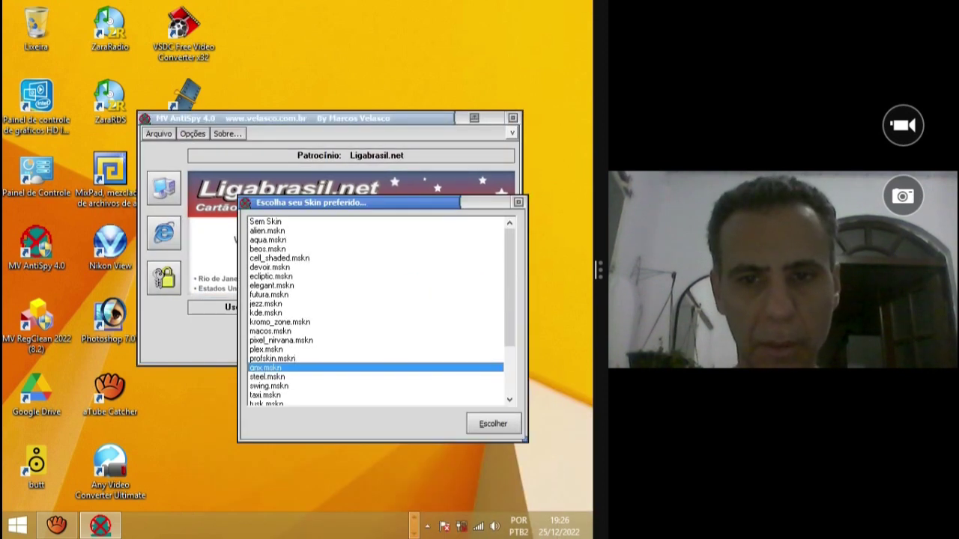
{"action": "scroll", "coordinate": [374, 311], "scroll_direction": "down", "scroll_amount": 3}
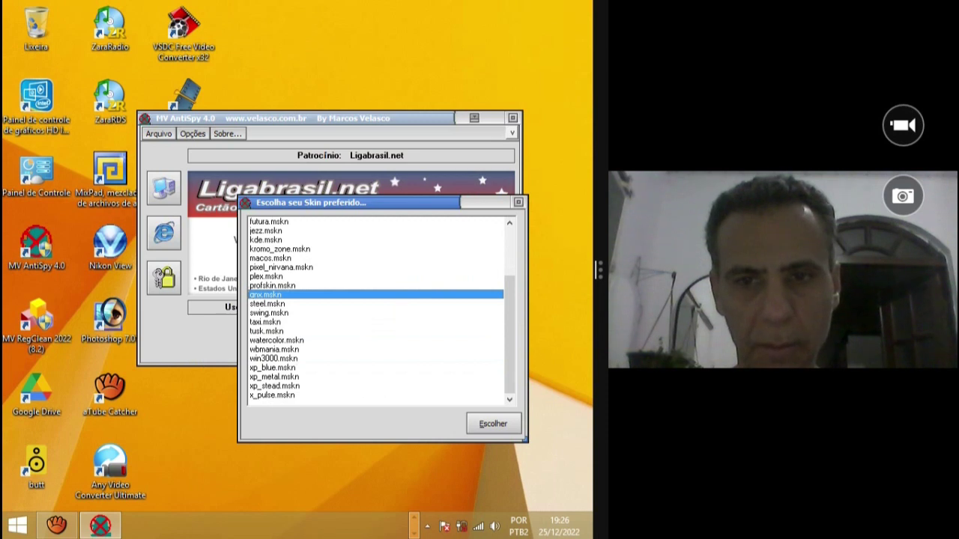
{"action": "key", "text": "End"}
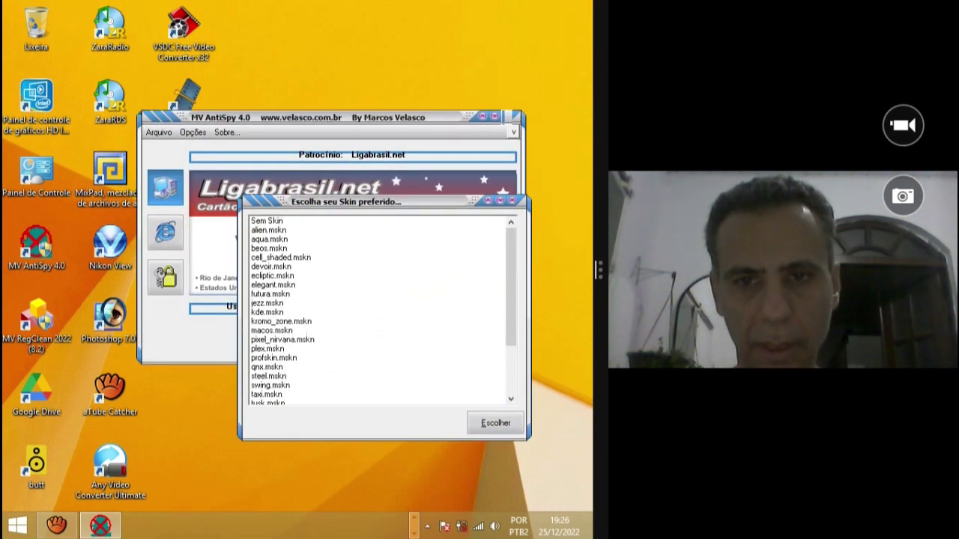
{"action": "left_click", "coordinate": [271, 266]}
{"action": "left_click", "coordinate": [495, 431]}
Look through the help and update commands, open the Sobre... information, move its window to read the distribution terms, and close it.
{"action": "left_click", "coordinate": [230, 141]}
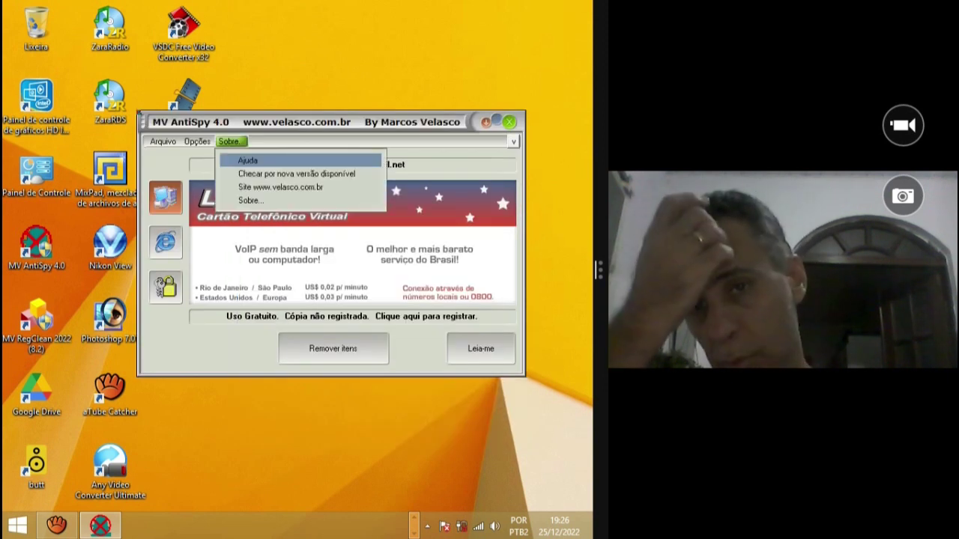
{"action": "key", "text": "Down"}
{"action": "key", "text": "Down"}
{"action": "key", "text": "Up"}
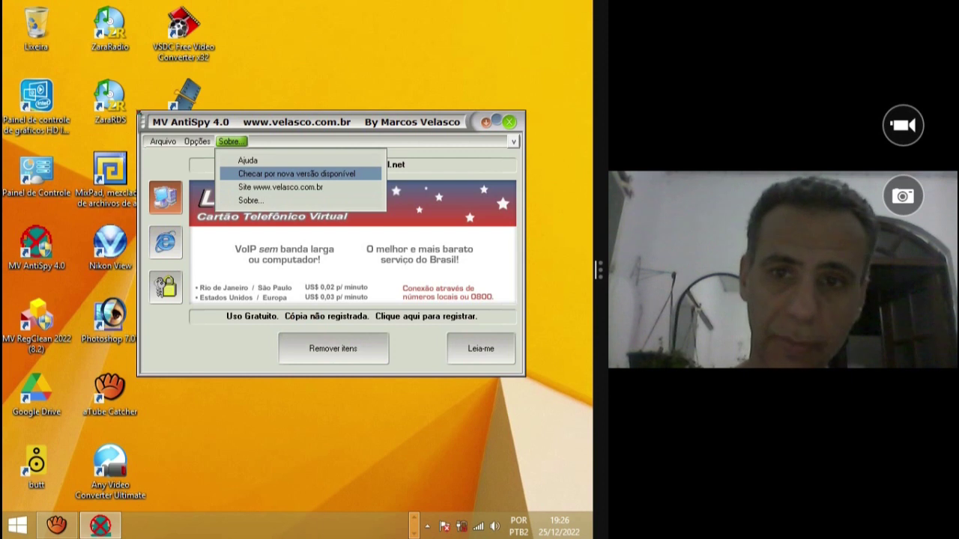
{"action": "key", "text": "Down"}
{"action": "key", "text": "Down"}
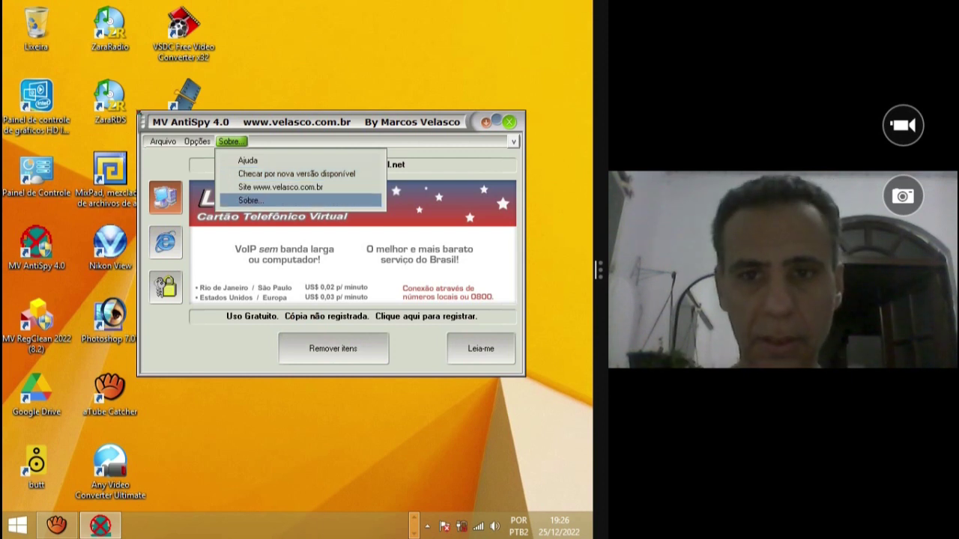
{"action": "key", "text": "Return"}
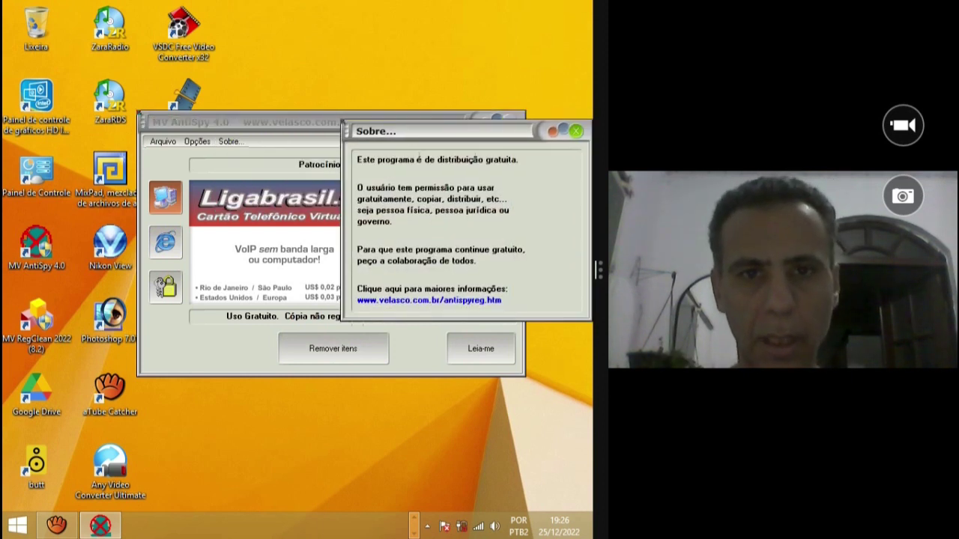
{"action": "left_click_drag", "start_coordinate": [442, 131], "coordinate": [338, 57]}
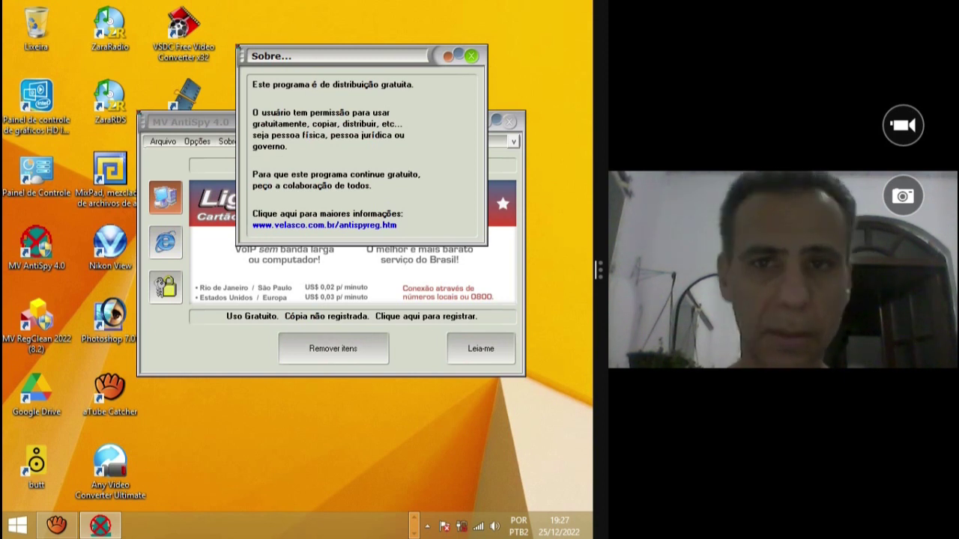
{"action": "left_click", "coordinate": [472, 56]}
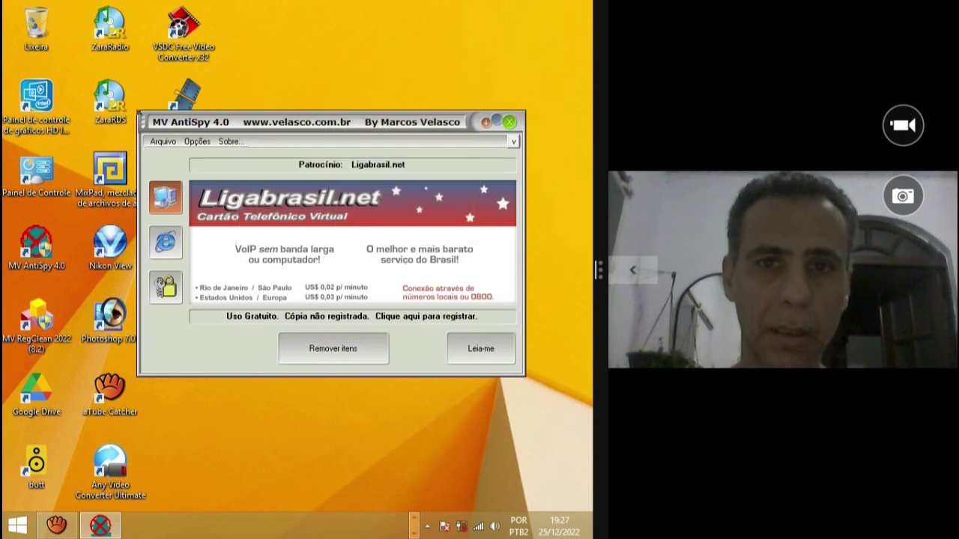
Review the system, Internet, and security and privacy cleaning options, and return to the Opções de Sistema list.
{"action": "mouse_move", "coordinate": [306, 122]}
{"action": "left_mouse_down"}
{"action": "mouse_move", "coordinate": [246, 120]}
{"action": "mouse_move", "coordinate": [321, 107]}
{"action": "mouse_move", "coordinate": [308, 115]}
{"action": "left_mouse_up"}
{"action": "left_click", "coordinate": [168, 191]}
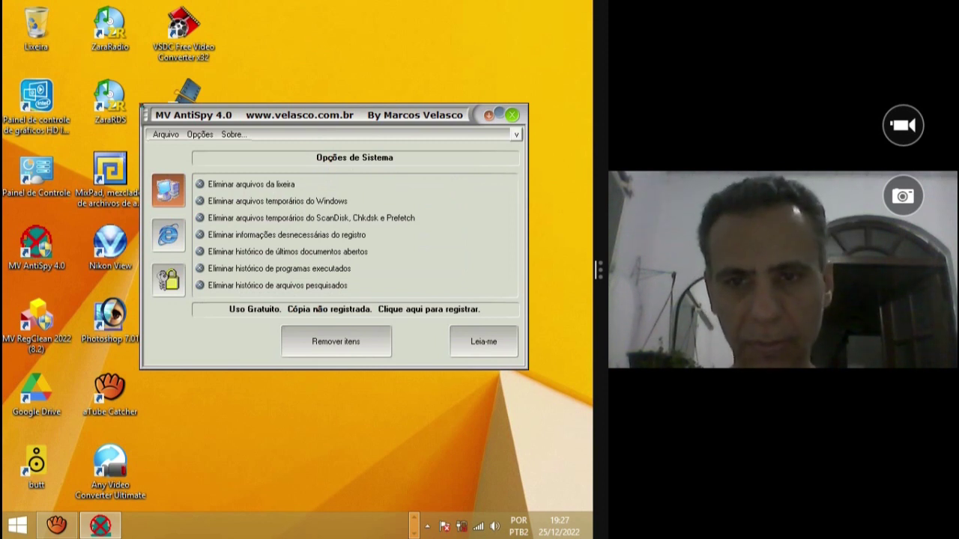
{"action": "left_click", "coordinate": [169, 236]}
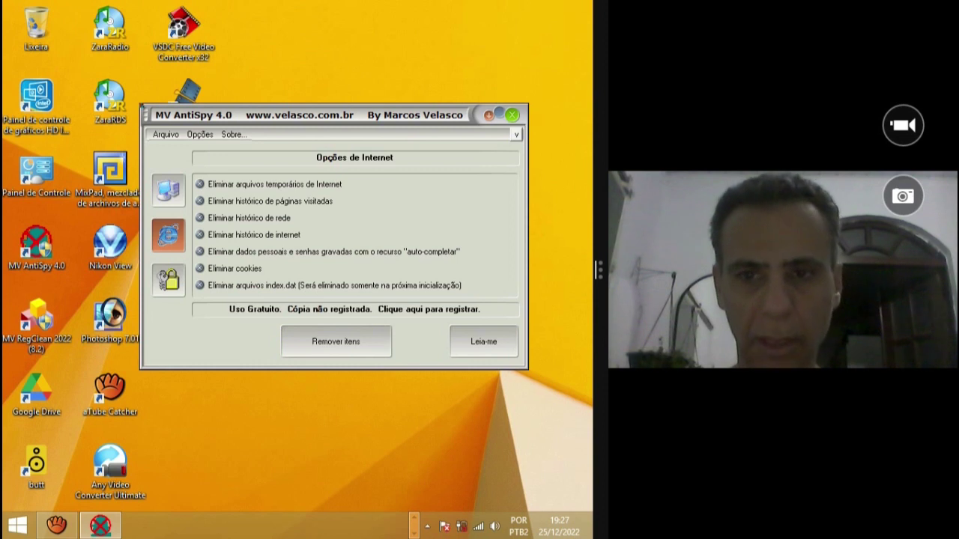
{"action": "left_click", "coordinate": [168, 281]}
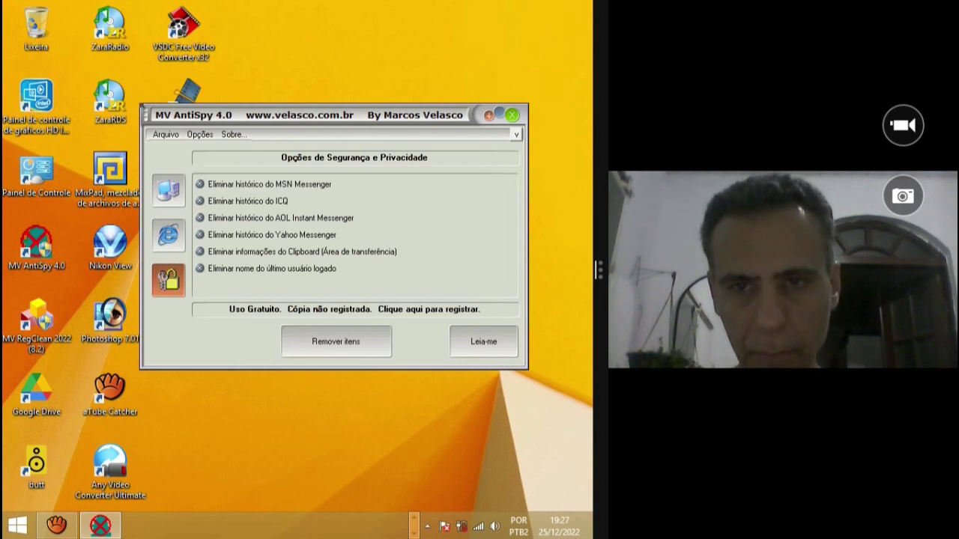
{"action": "left_click", "coordinate": [169, 191]}
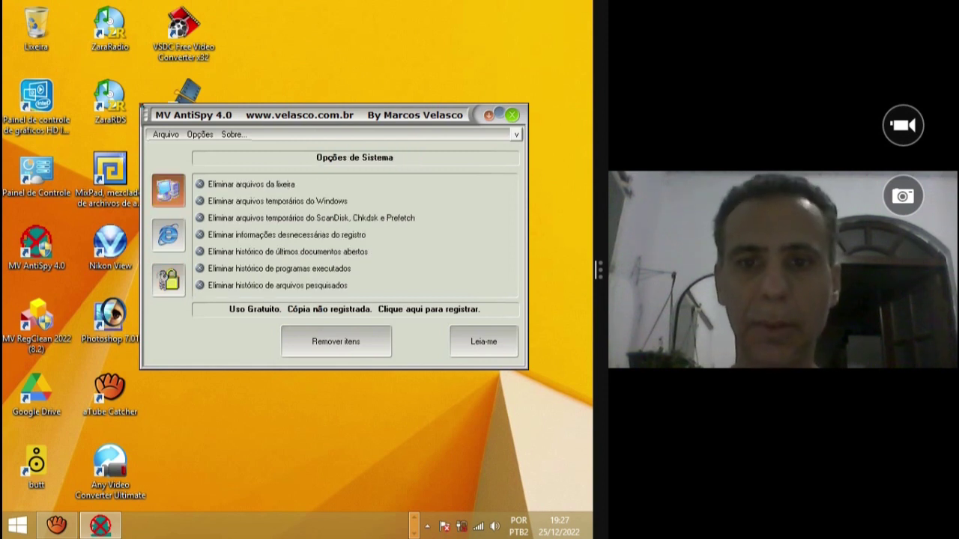
{"action": "left_click_drag", "start_coordinate": [307, 115], "coordinate": [304, 111]}
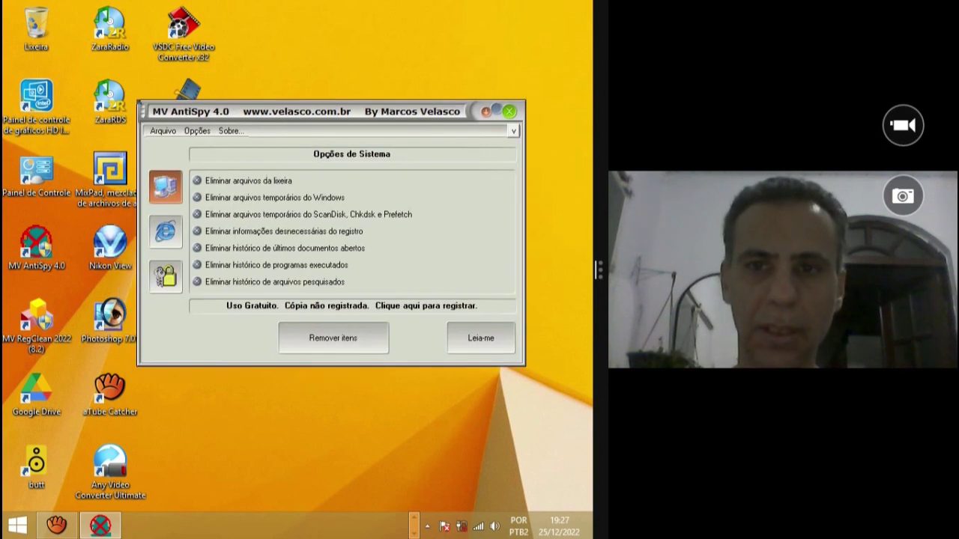
Remove the selected items, confirming their elimination, dismiss the cleaning summary and close MV AntiSpy 4.0.
{"action": "left_click", "coordinate": [332, 338]}
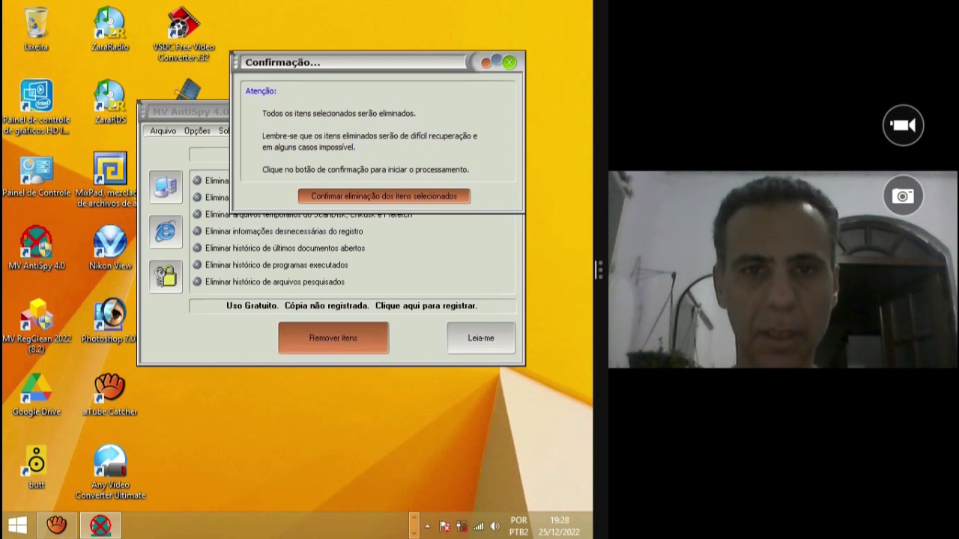
{"action": "left_click", "coordinate": [384, 196]}
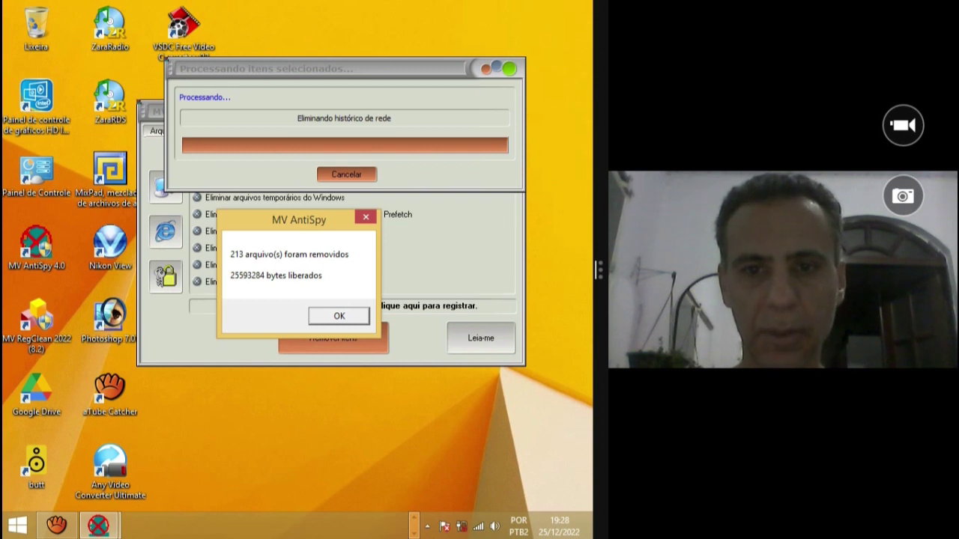
{"action": "left_click", "coordinate": [338, 315]}
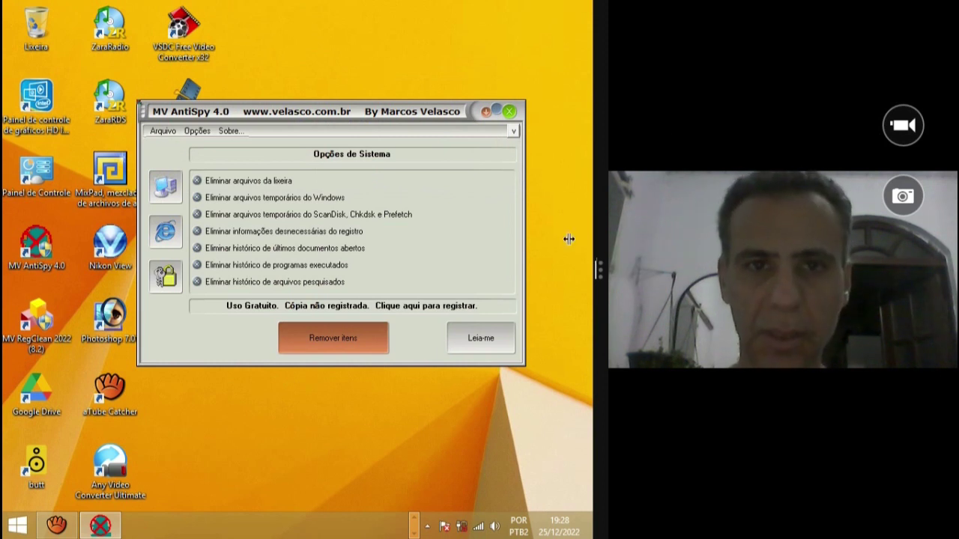
{"action": "left_click", "coordinate": [509, 111]}
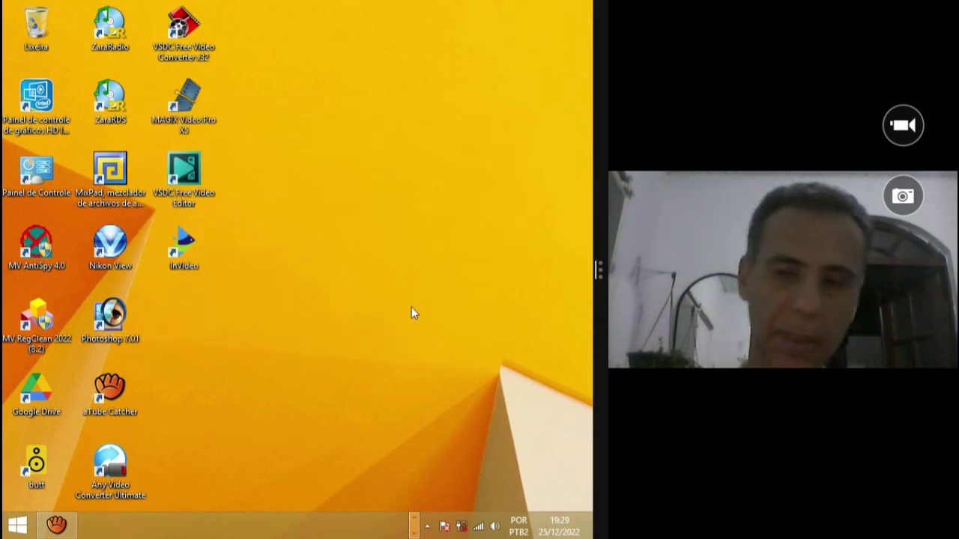
Launch MV RegClean 2022 (8.2) from the desktop, open its user registration page in Chrome and dismiss the browser's update notice.
{"action": "left_click", "coordinate": [45, 330]}
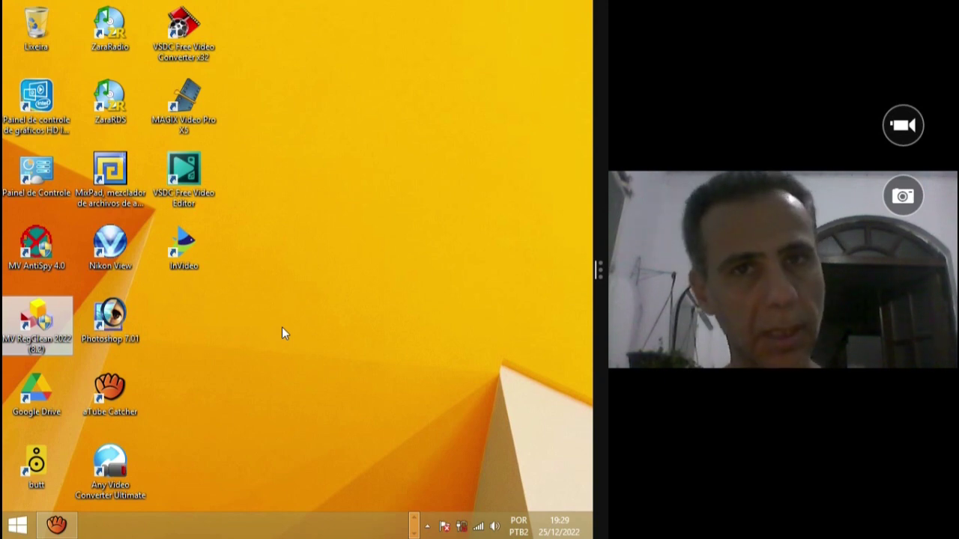
{"action": "key", "text": "Return"}
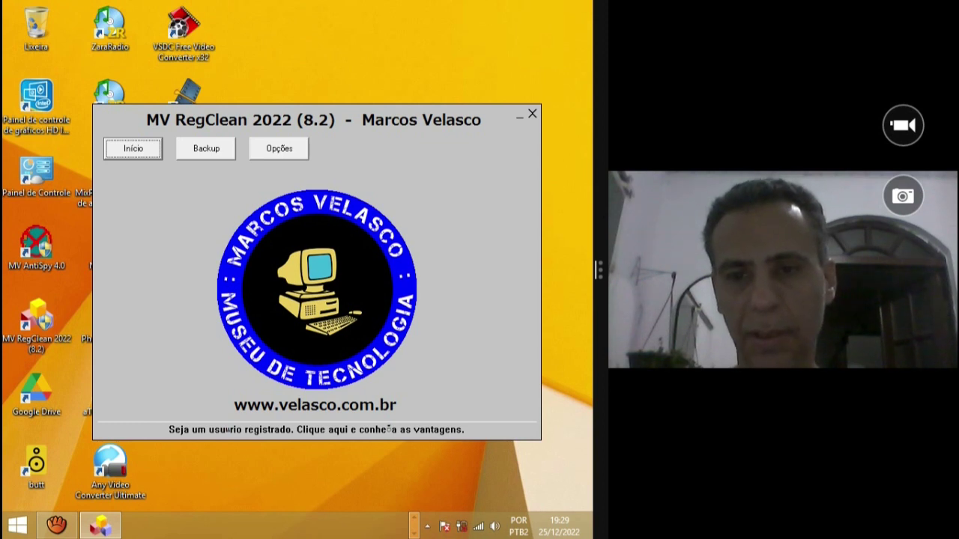
{"action": "left_click", "coordinate": [389, 428]}
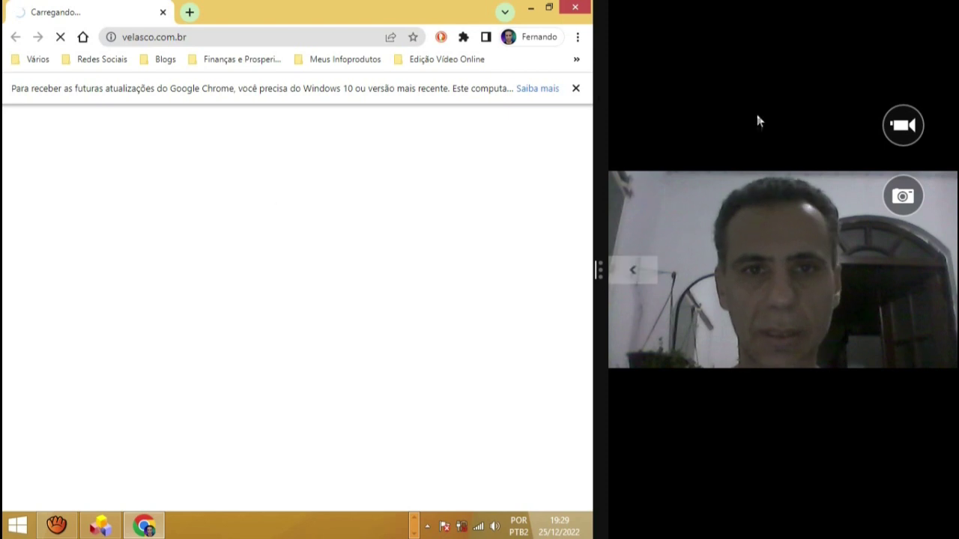
{"action": "left_click", "coordinate": [574, 89]}
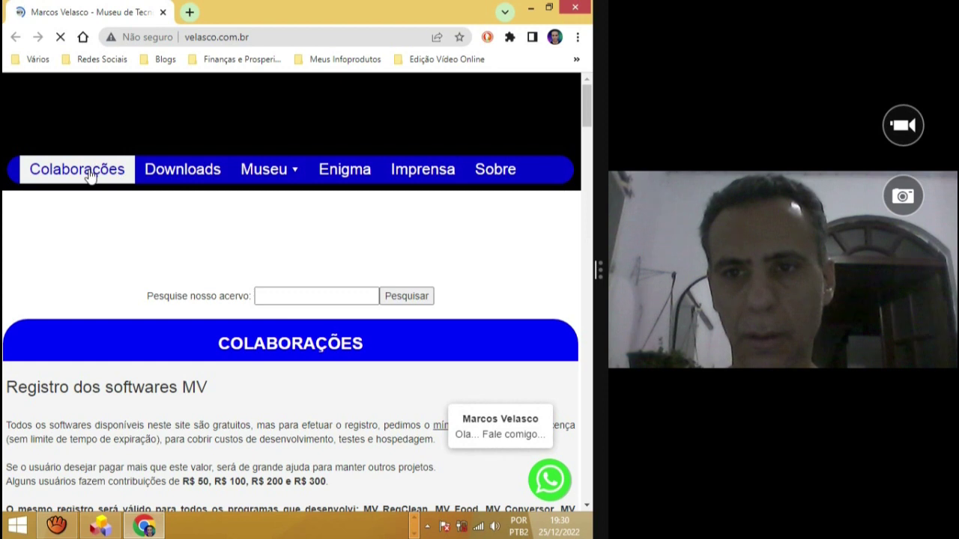
Examine the site's Colaborações section for the software registration terms, the advantages of registering, how to register and the payment methods.
{"action": "mouse_move", "coordinate": [288, 170]}
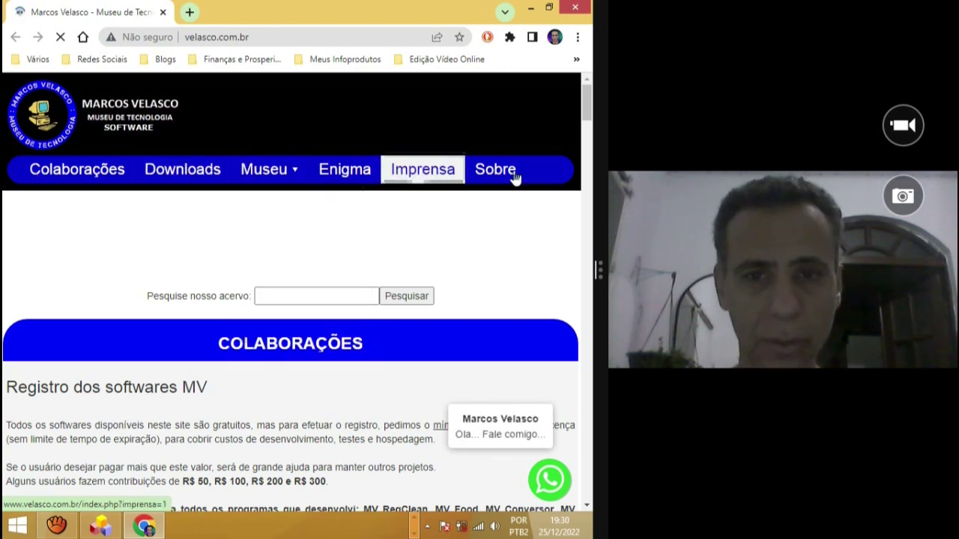
{"action": "scroll", "coordinate": [528, 169], "scroll_direction": "down", "scroll_amount": 2}
{"action": "scroll", "coordinate": [326, 235], "scroll_direction": "down", "scroll_amount": 1}
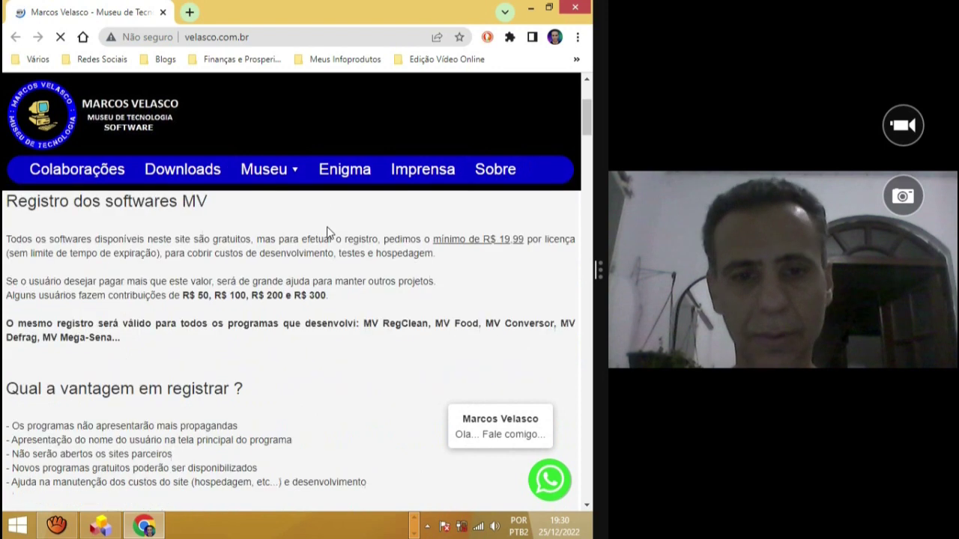
{"action": "scroll", "coordinate": [339, 243], "scroll_direction": "up", "scroll_amount": 1}
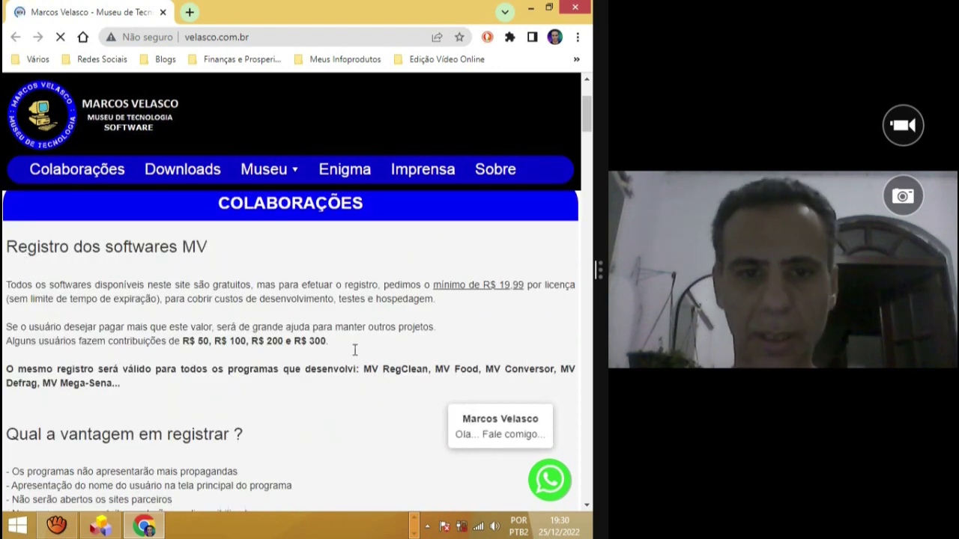
{"action": "scroll", "coordinate": [223, 310], "scroll_direction": "down", "scroll_amount": 1}
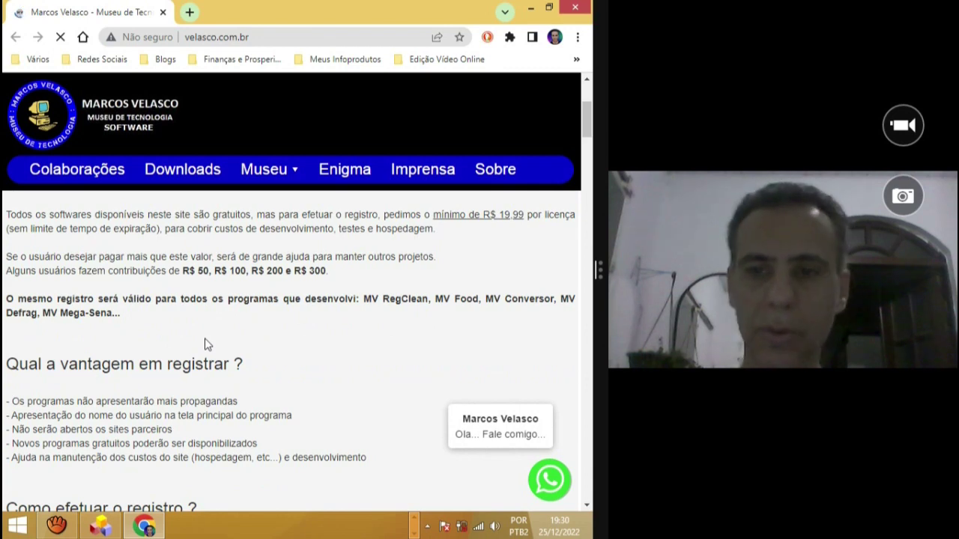
{"action": "scroll", "coordinate": [350, 360], "scroll_direction": "down", "scroll_amount": 2}
{"action": "scroll", "coordinate": [341, 371], "scroll_direction": "down", "scroll_amount": 1}
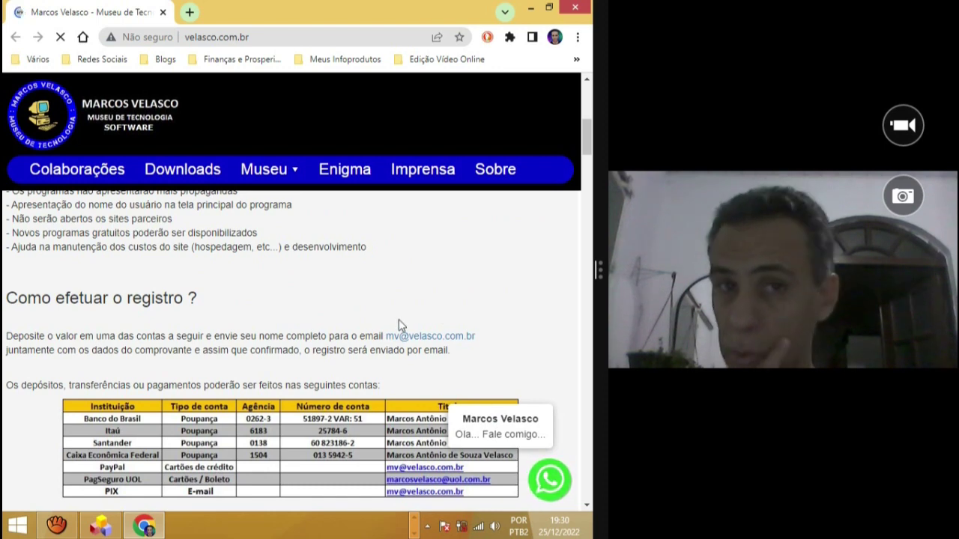
{"action": "scroll", "coordinate": [398, 323], "scroll_direction": "down", "scroll_amount": 2}
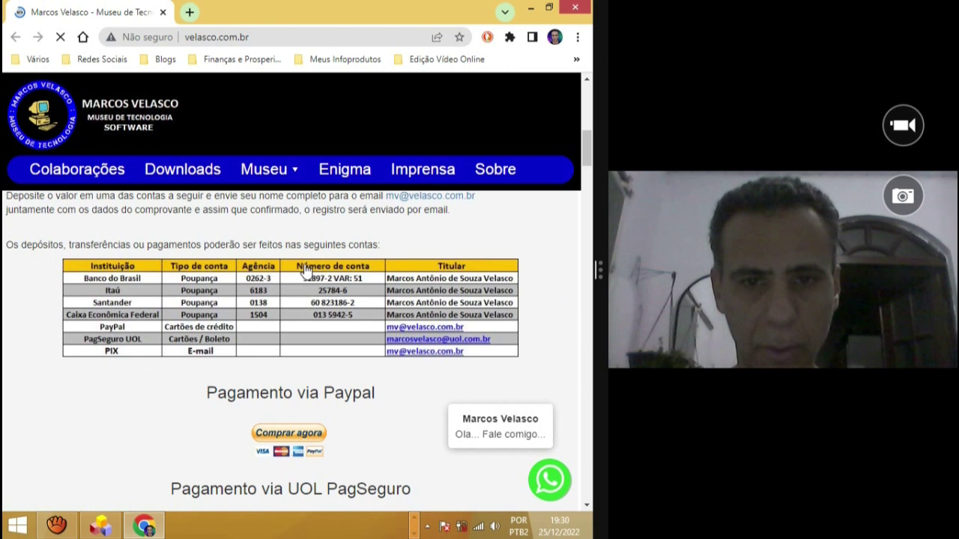
{"action": "scroll", "coordinate": [322, 299], "scroll_direction": "down", "scroll_amount": 3}
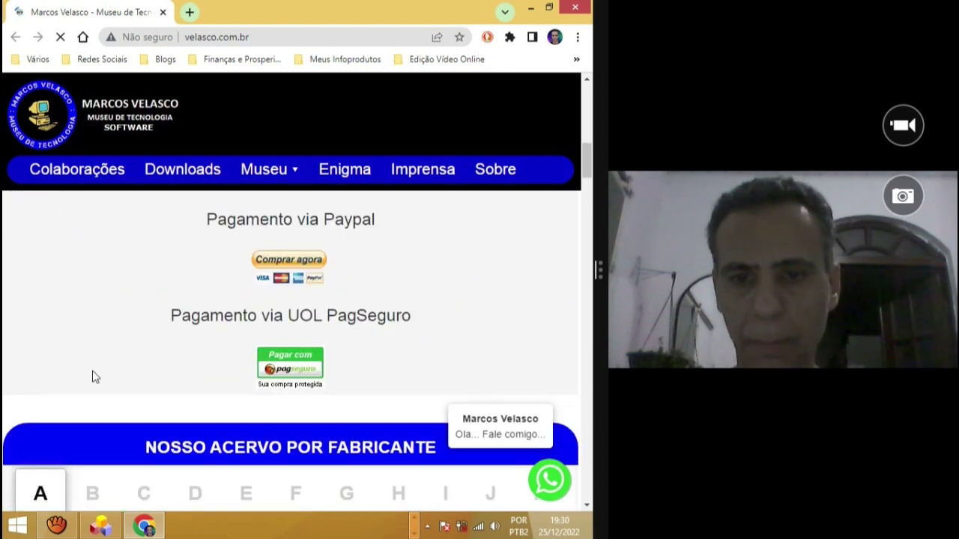
Browse the site's sections on the collection by manufacturer, wanted items and old equipment donations, and close the browser.
{"action": "scroll", "coordinate": [94, 376], "scroll_direction": "down", "scroll_amount": 4}
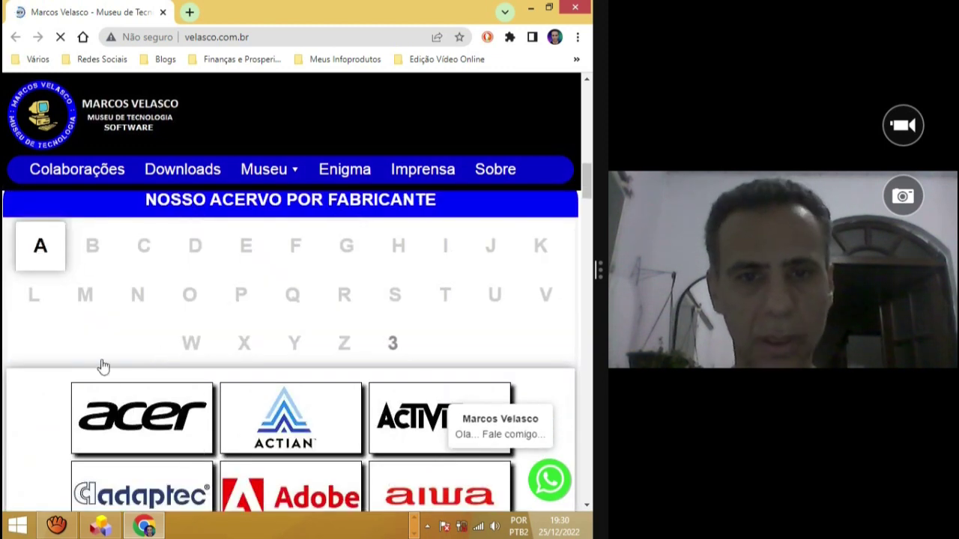
{"action": "scroll", "coordinate": [105, 363], "scroll_direction": "down", "scroll_amount": 2}
{"action": "scroll", "coordinate": [405, 378], "scroll_direction": "down", "scroll_amount": 3}
{"action": "scroll", "coordinate": [409, 372], "scroll_direction": "up", "scroll_amount": 2}
{"action": "scroll", "coordinate": [409, 371], "scroll_direction": "down", "scroll_amount": 10}
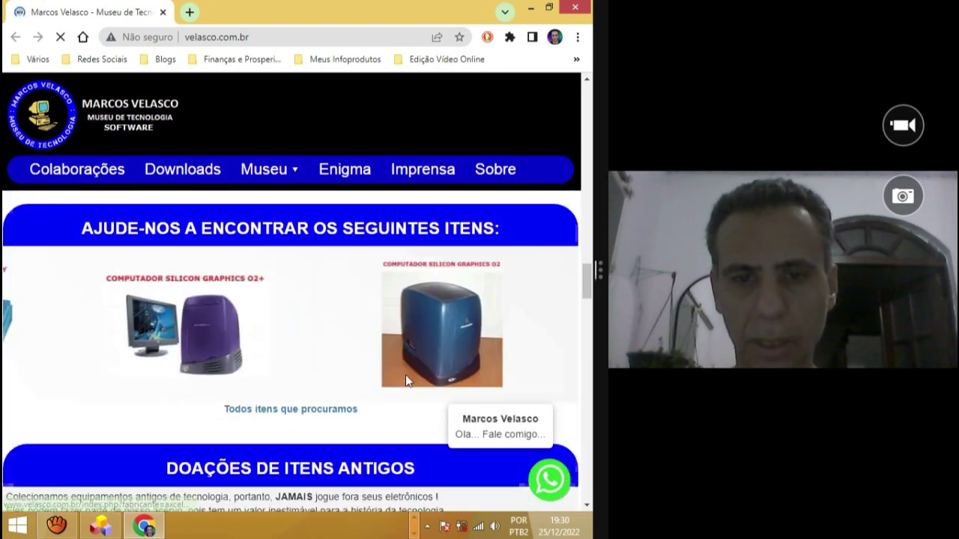
{"action": "scroll", "coordinate": [406, 380], "scroll_direction": "down", "scroll_amount": 6}
{"action": "scroll", "coordinate": [402, 383], "scroll_direction": "up", "scroll_amount": 5}
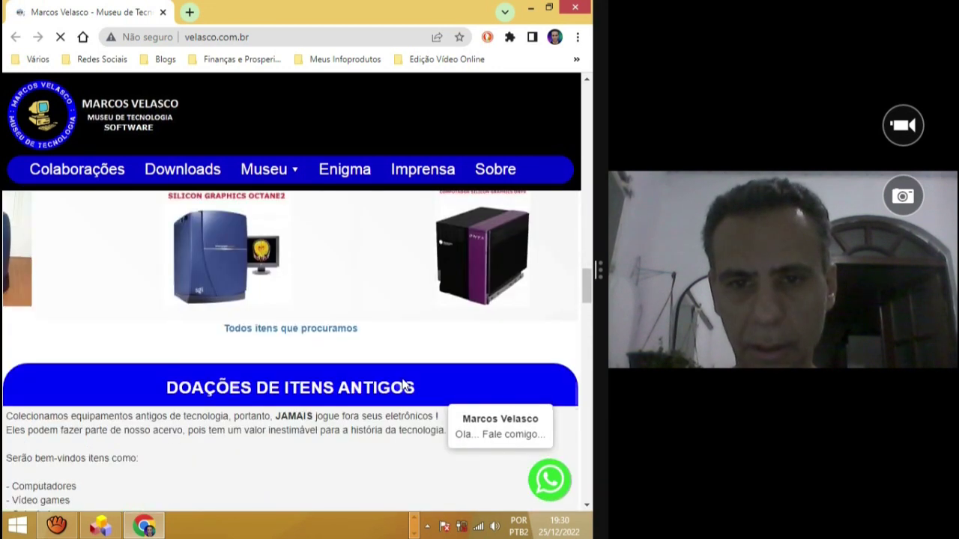
{"action": "scroll", "coordinate": [400, 385], "scroll_direction": "up", "scroll_amount": 1}
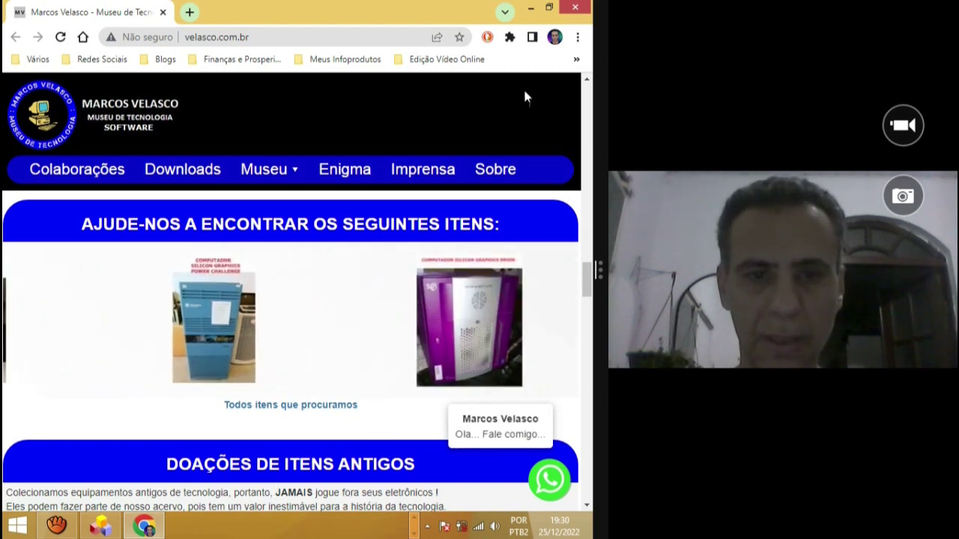
{"action": "left_click", "coordinate": [583, 10]}
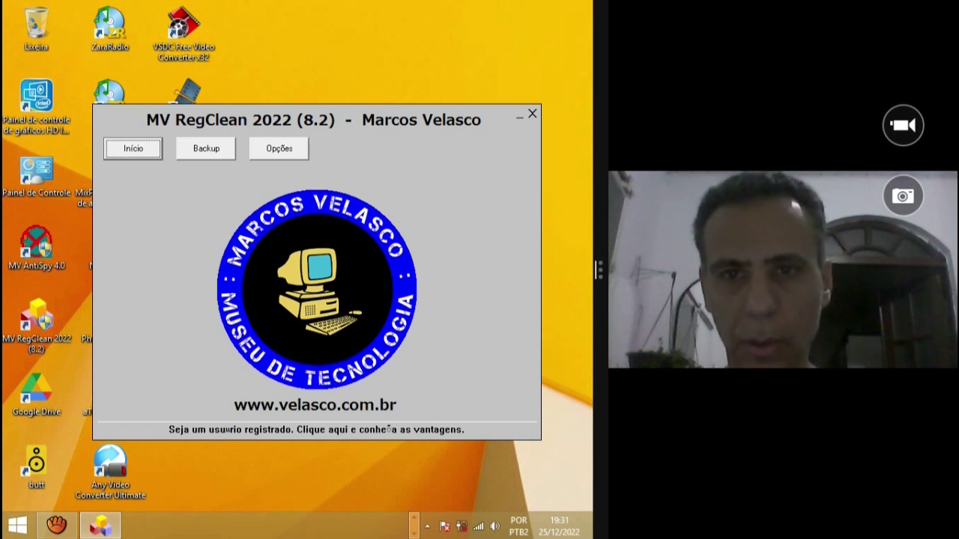
View MV RegClean's options for items excluded from the search, return to the main screen and open the list of backups.
{"action": "left_click", "coordinate": [279, 148]}
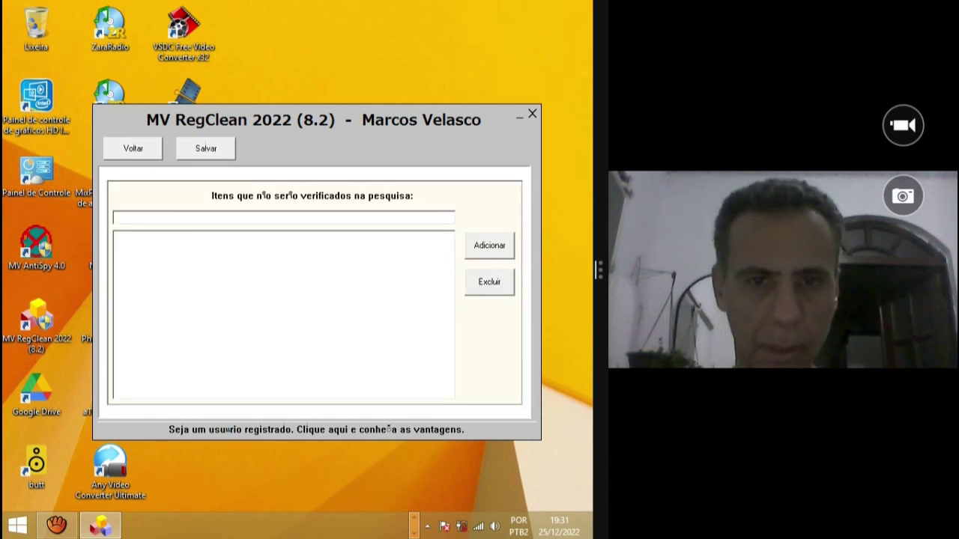
{"action": "left_click", "coordinate": [133, 148]}
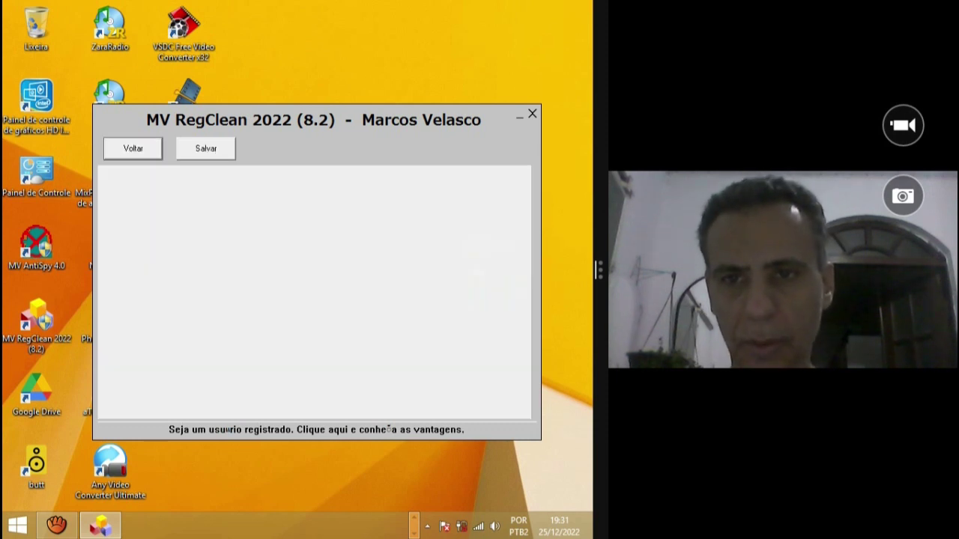
{"action": "left_click", "coordinate": [206, 147]}
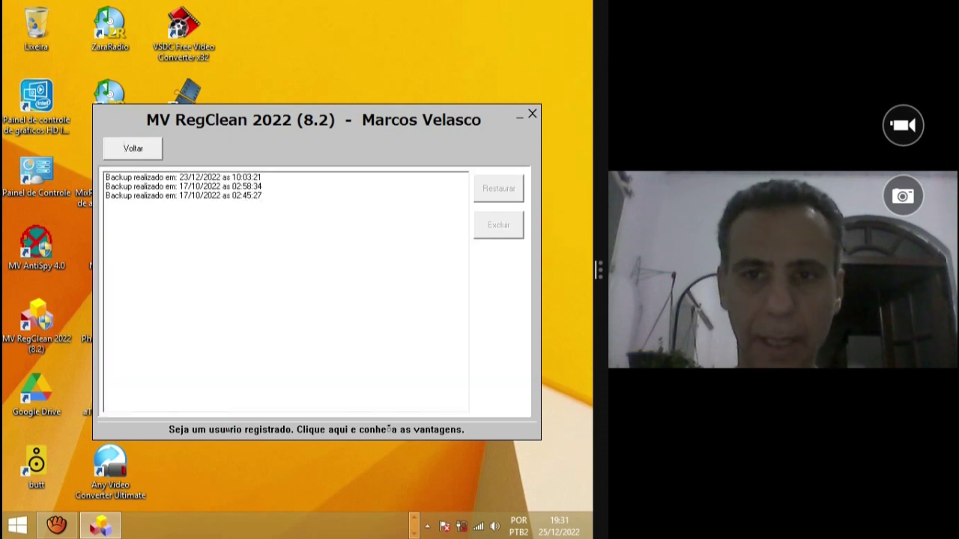